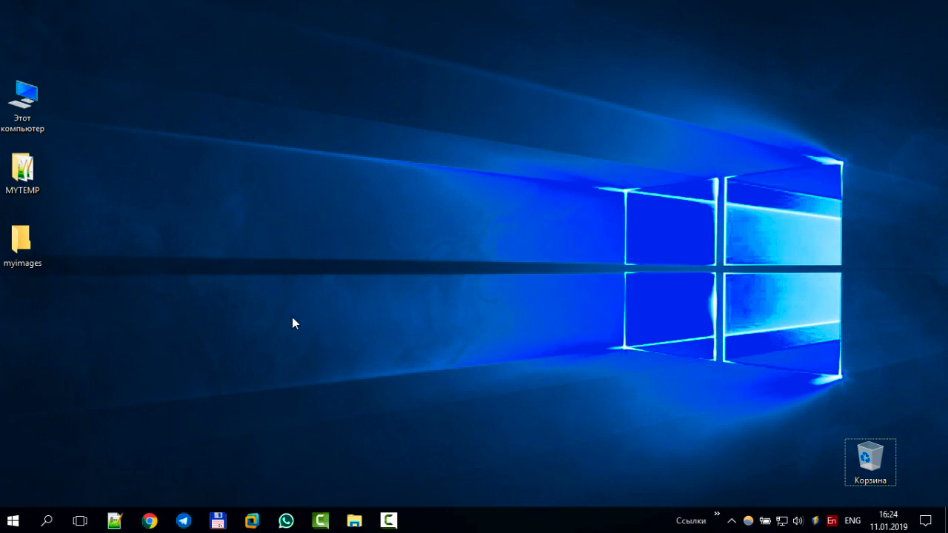
- Try the beach and mountain photos as desktop background in the personalization settings, and restore the blue Windows photo
right_click(203, 53)
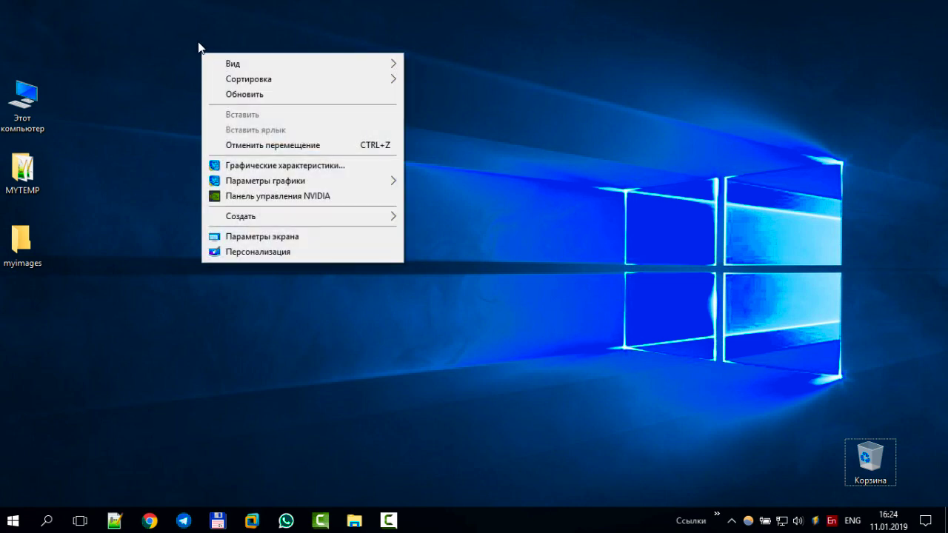
click(263, 251)
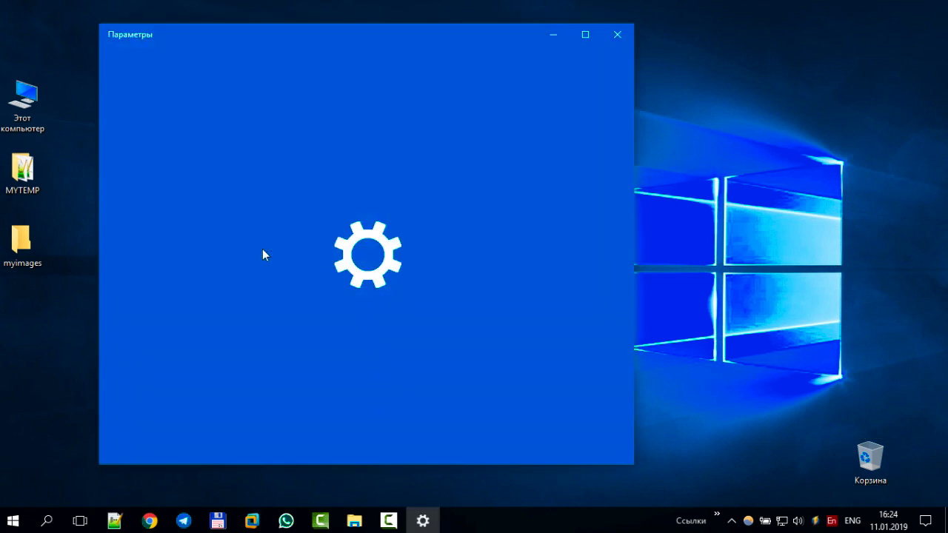
scroll(430, 305, down, 2)
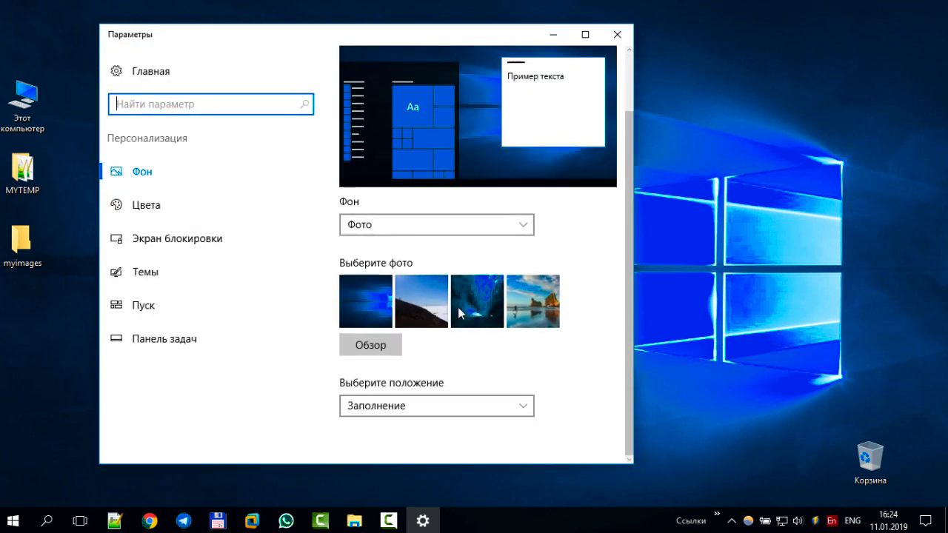
click(526, 323)
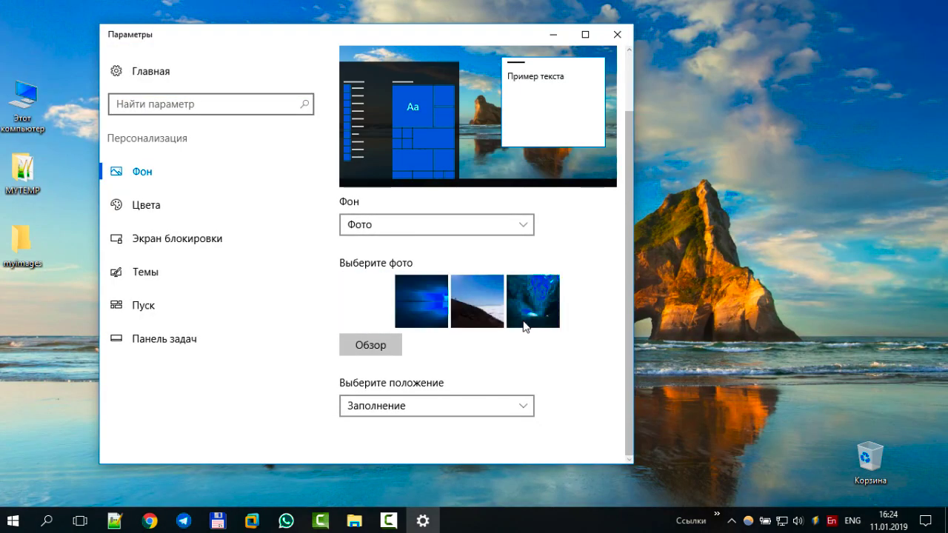
click(470, 323)
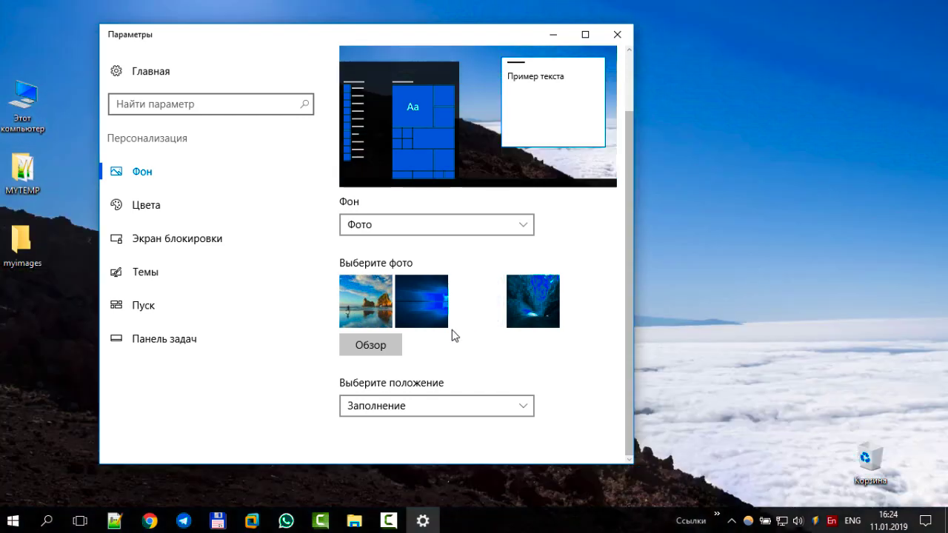
click(445, 321)
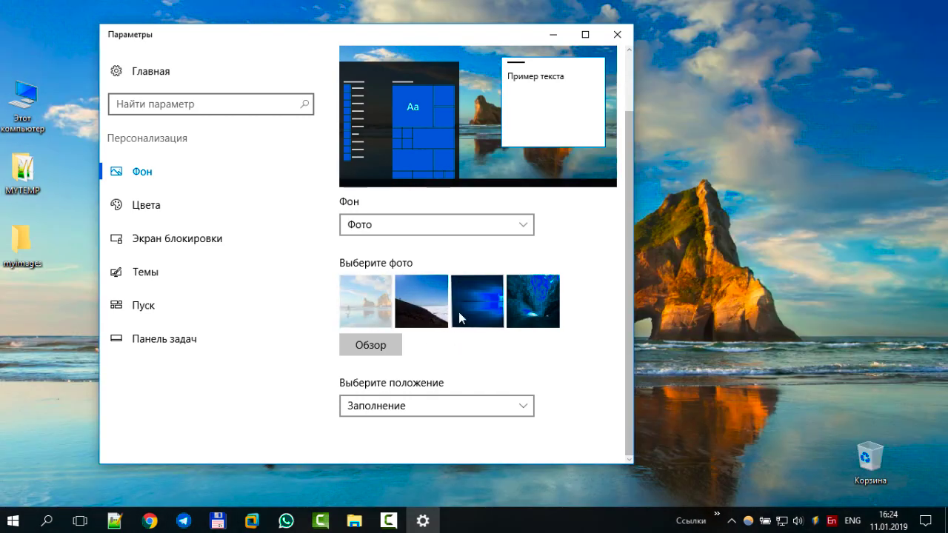
click(459, 313)
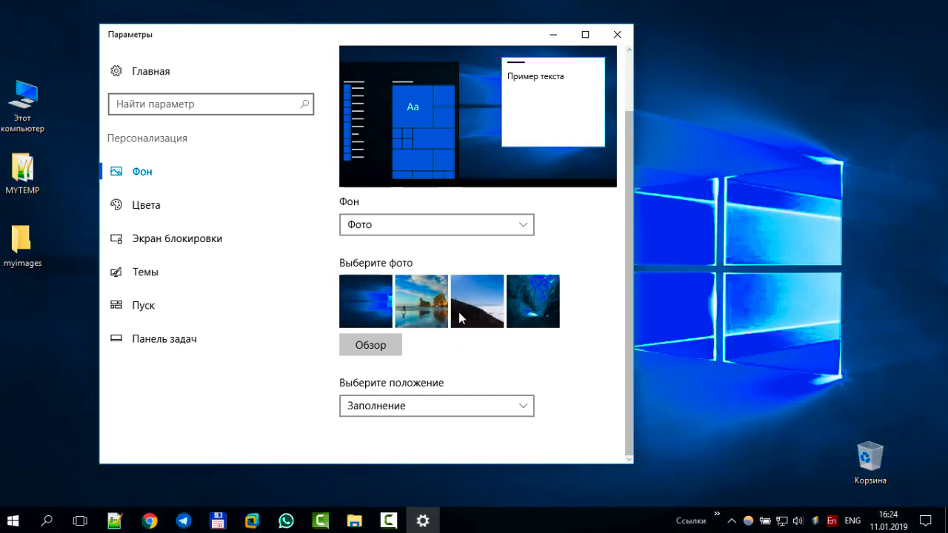
- Check the available background position options and close the personalization settings without choosing another one
click(455, 406)
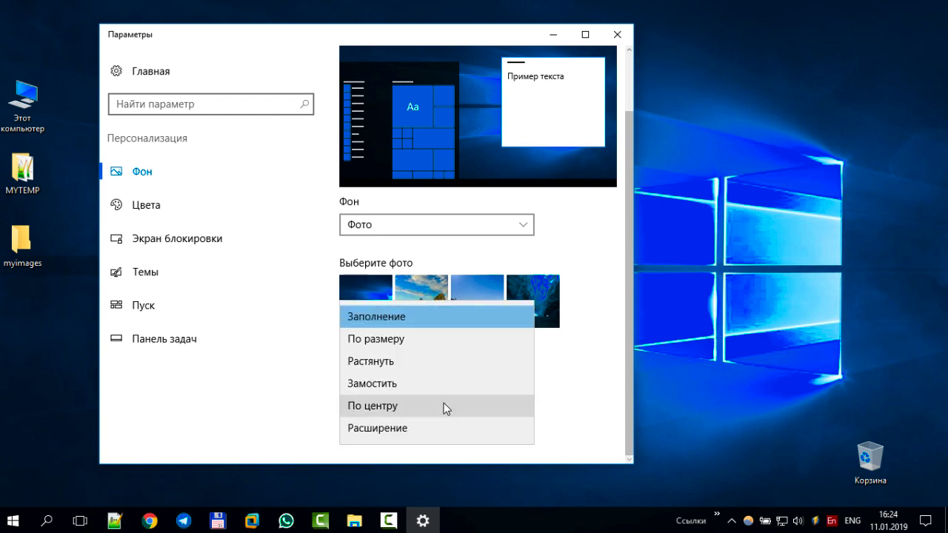
click(580, 361)
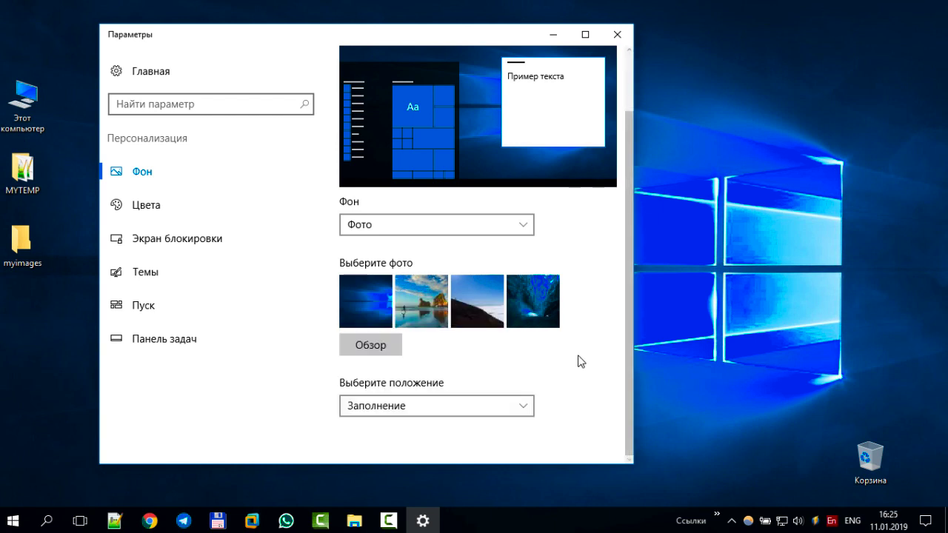
click(620, 33)
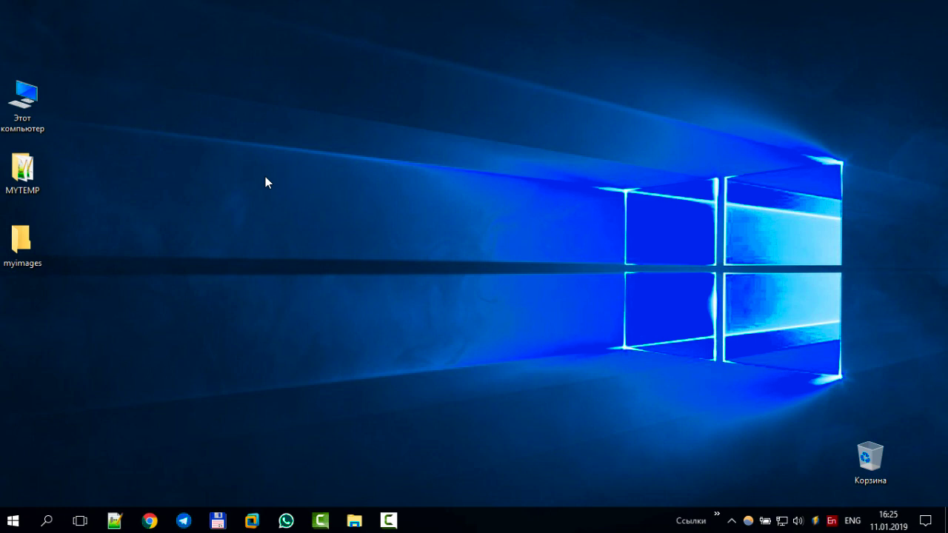
- Open the myimages folder on the desktop, examine its space and New York wallpapers, and close the folder
drag(20, 241, 334, 88)
double_click(334, 87)
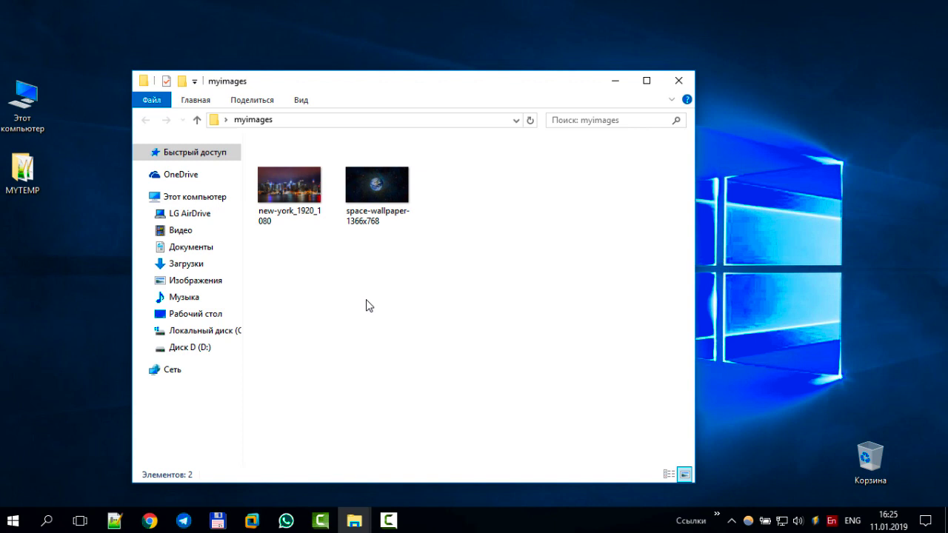
click(374, 197)
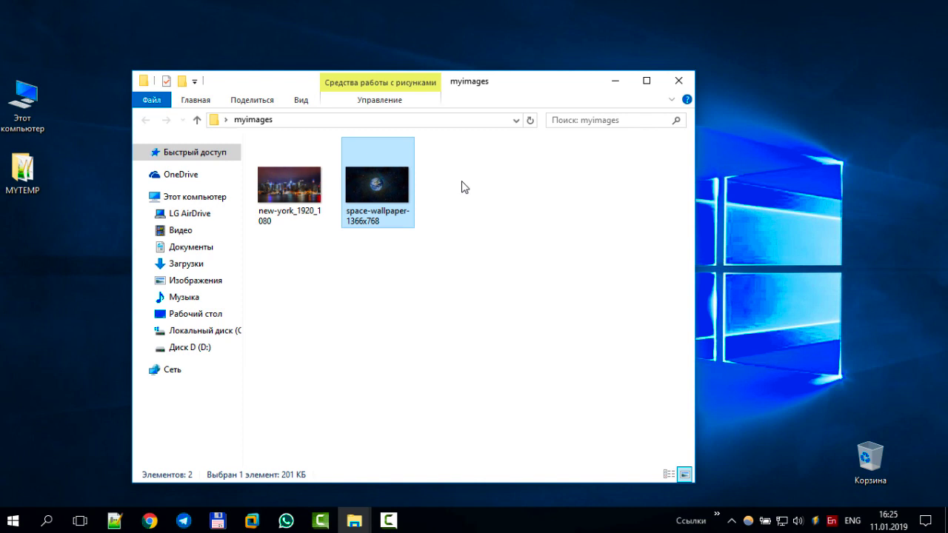
click(295, 194)
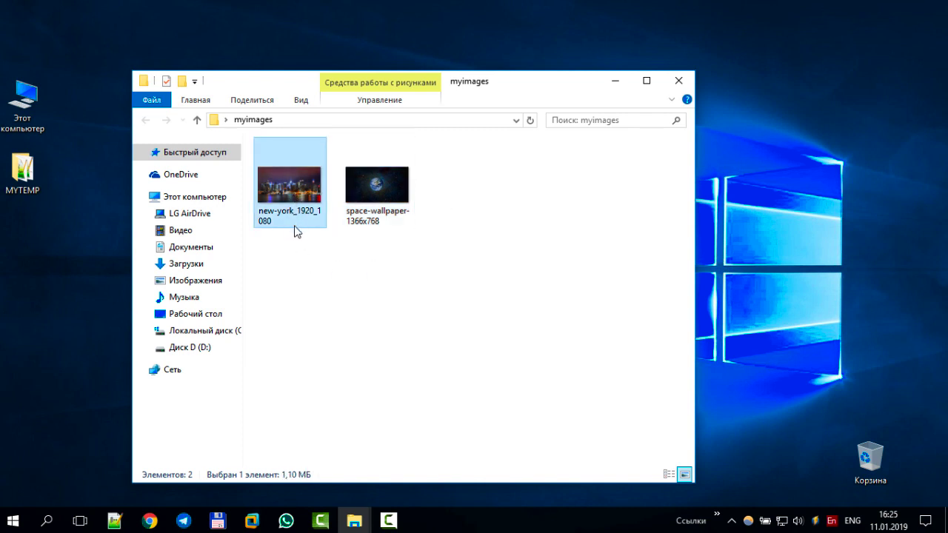
mouse_move(295, 232)
click(690, 82)
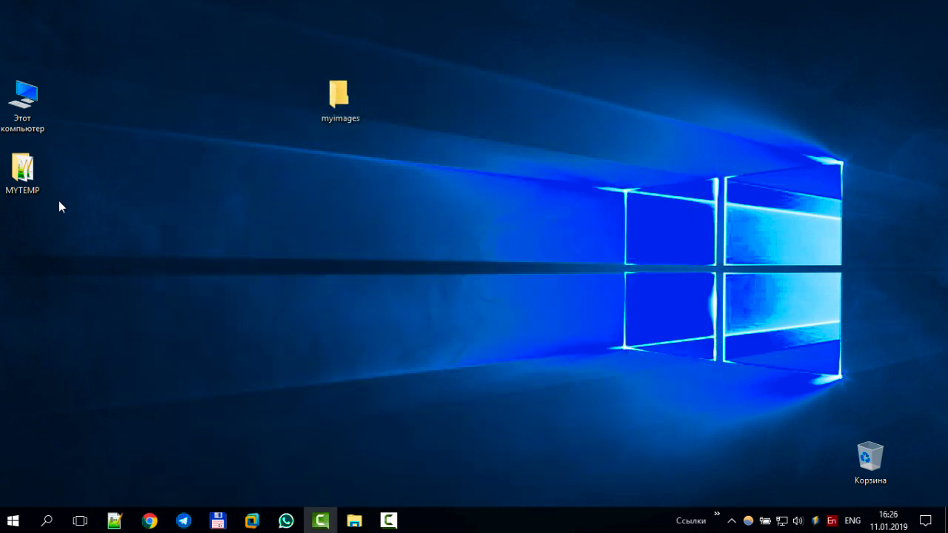
- Move the myimages folder from the desktop to the root of drive D
drag(329, 105, 700, 104)
double_click(27, 119)
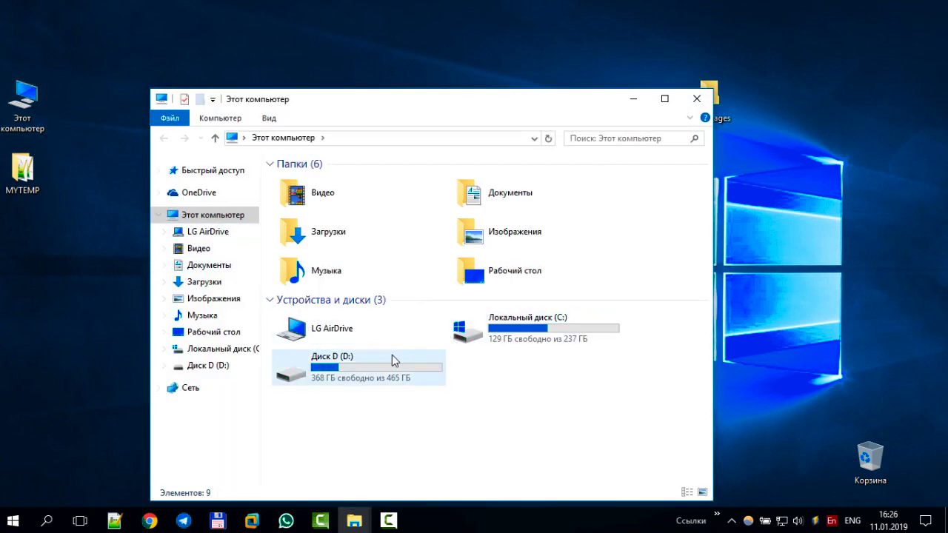
double_click(372, 367)
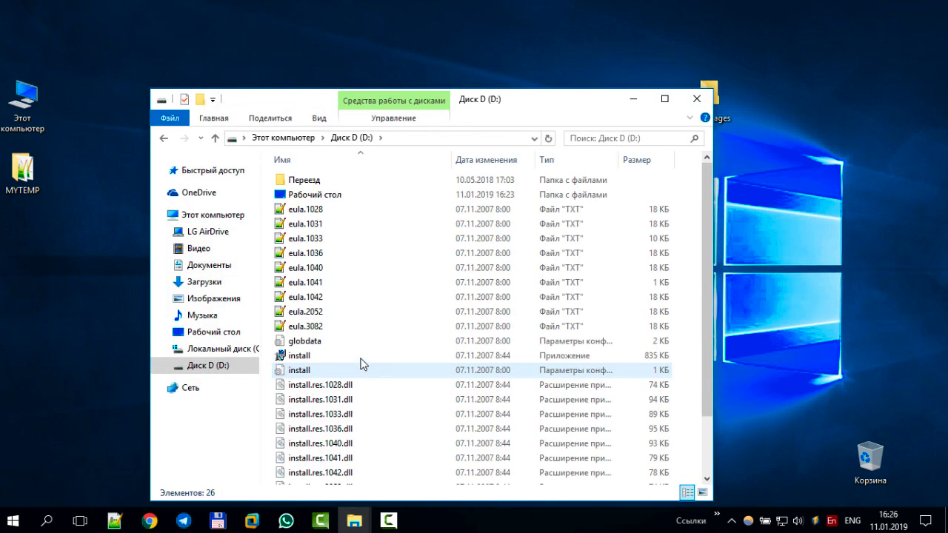
click(344, 194)
double_click(344, 194)
drag(533, 99, 442, 81)
click(259, 120)
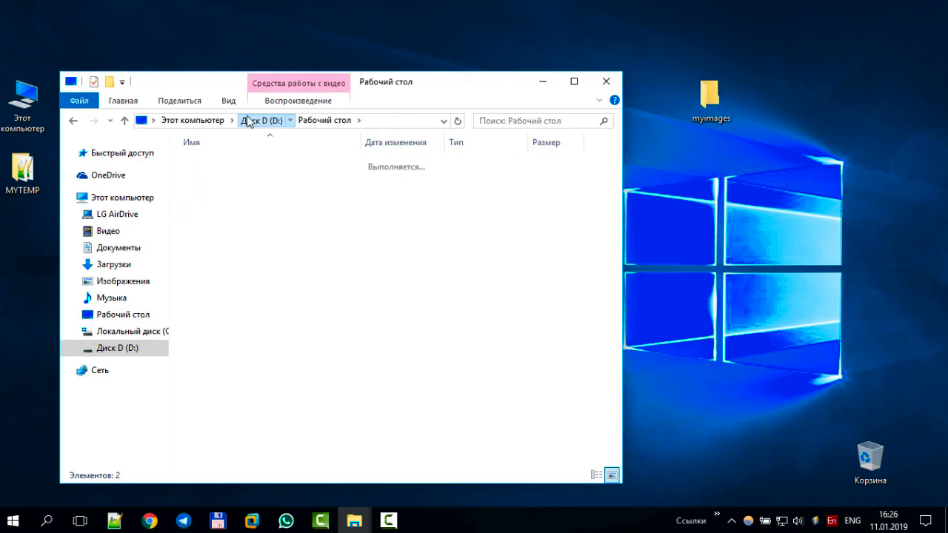
drag(705, 102, 319, 313)
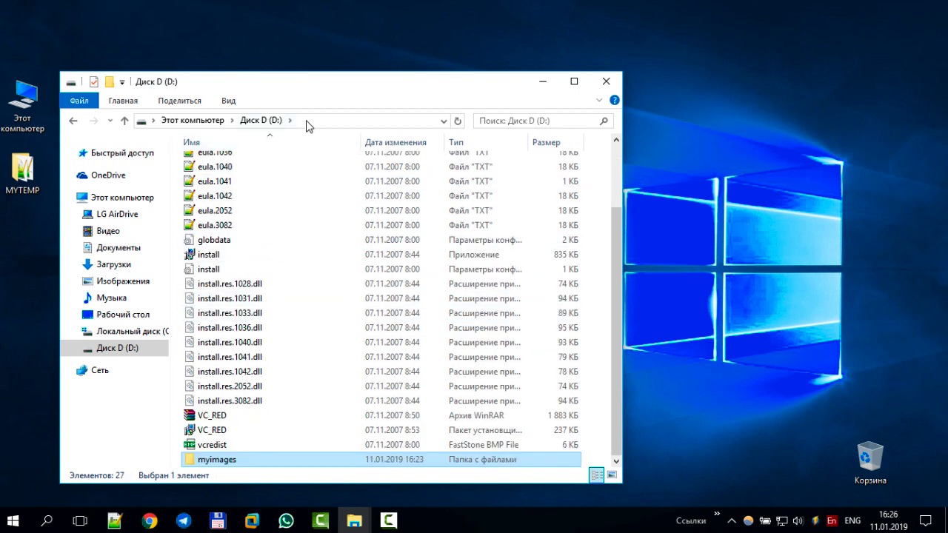
- Set both images in the myimages folder on drive D as the desktop background, and close the folder window
double_click(220, 462)
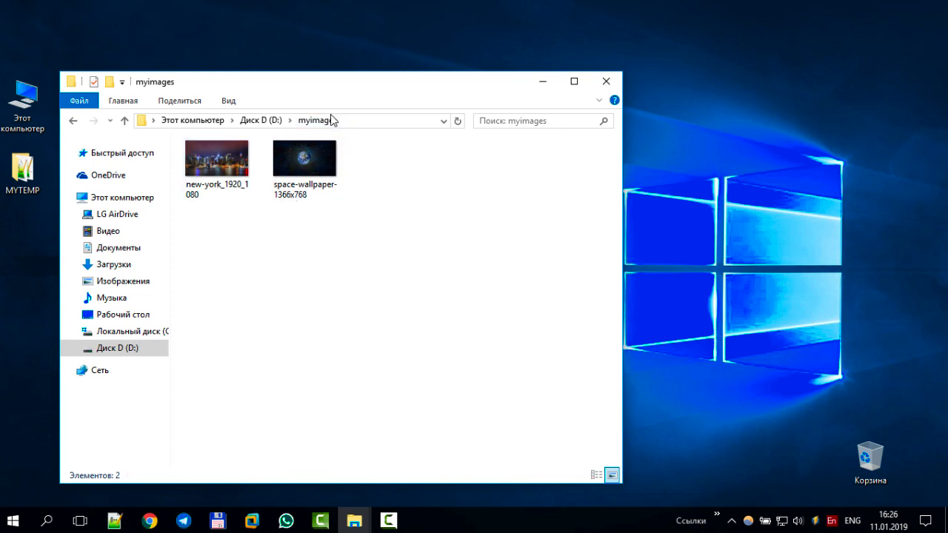
drag(330, 88, 388, 49)
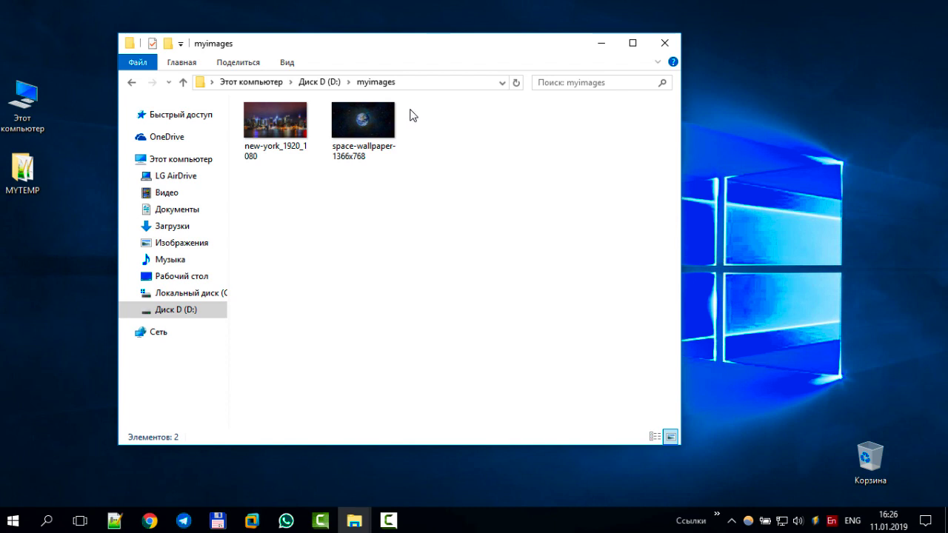
drag(410, 107, 259, 178)
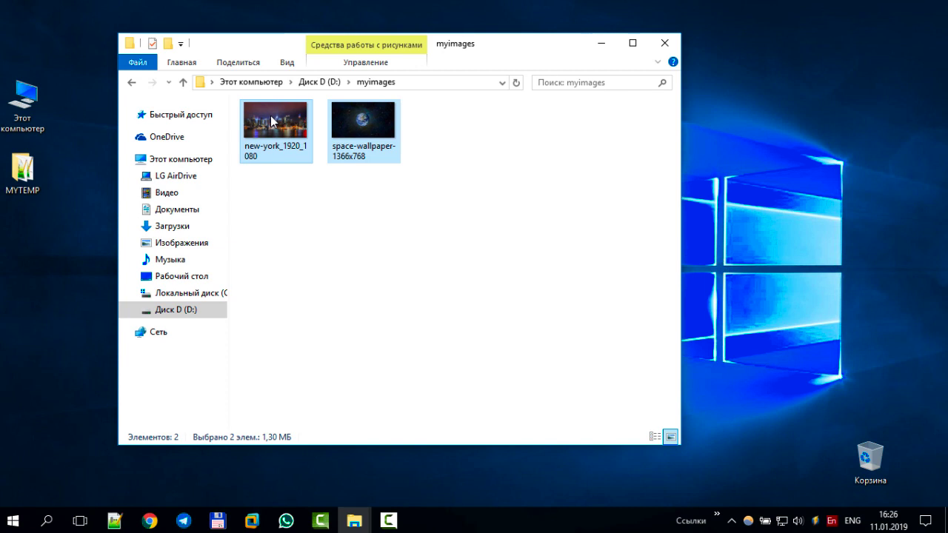
right_click(272, 122)
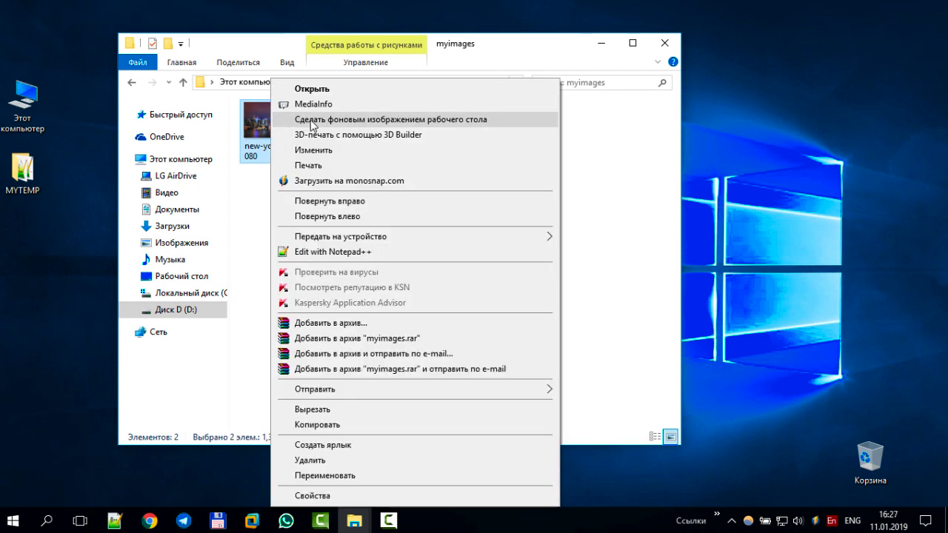
click(312, 121)
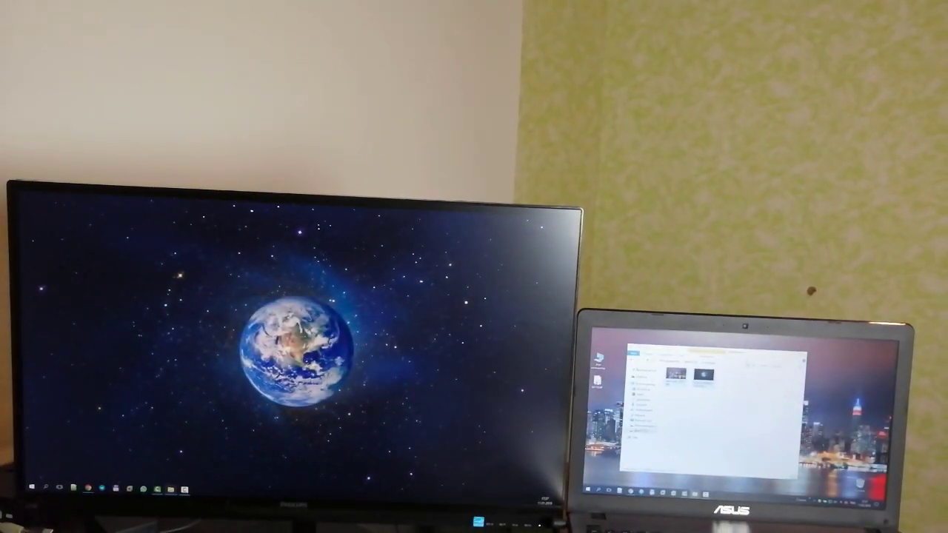
drag(716, 348, 760, 348)
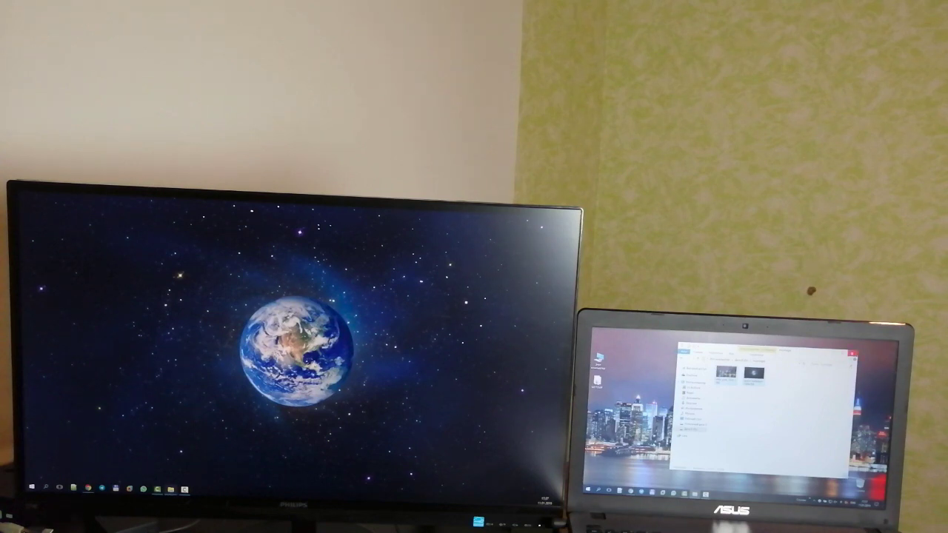
click(853, 353)
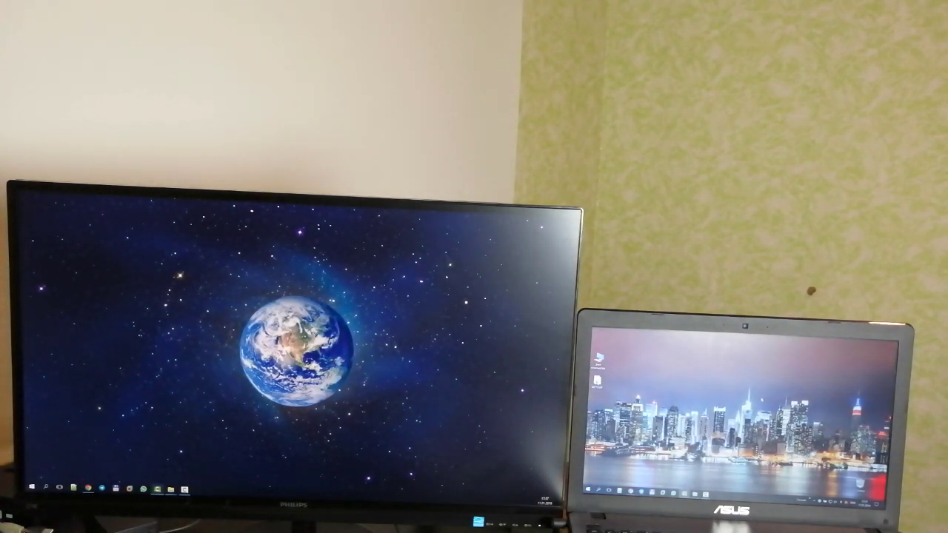
- Switch the desktop to the next background image twice
right_click(659, 354)
click(654, 352)
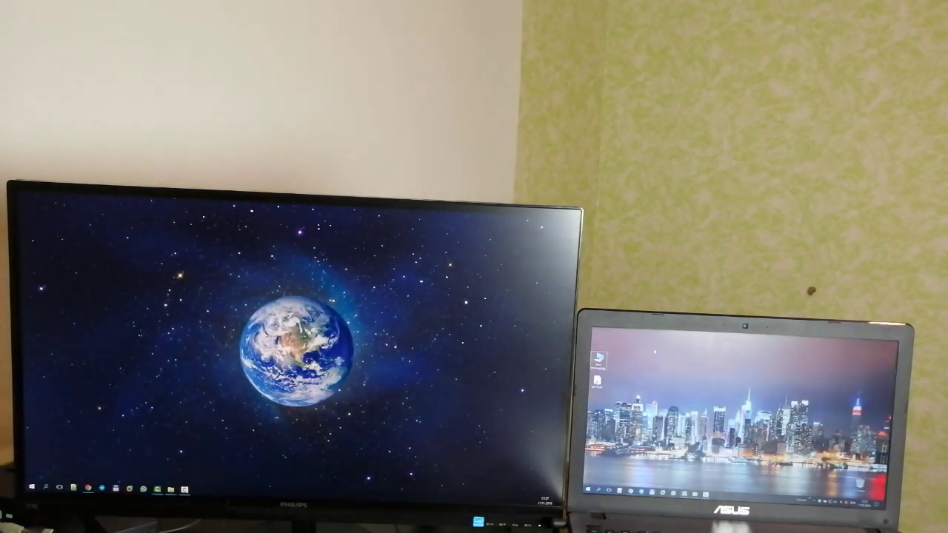
right_click(652, 352)
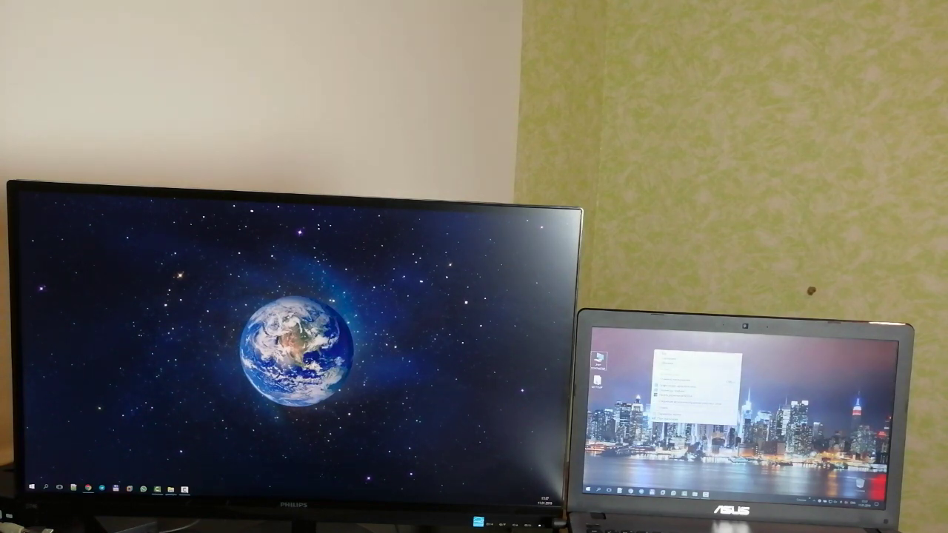
click(689, 404)
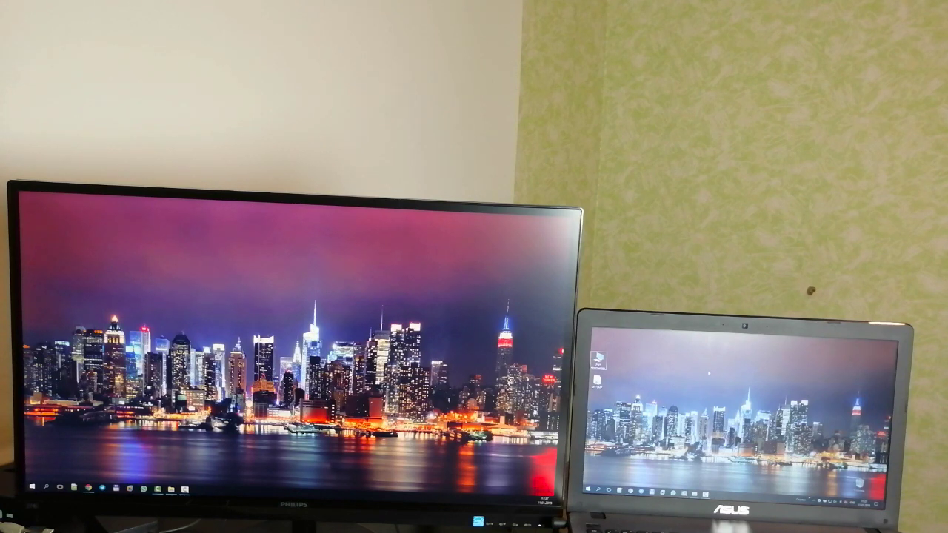
right_click(709, 372)
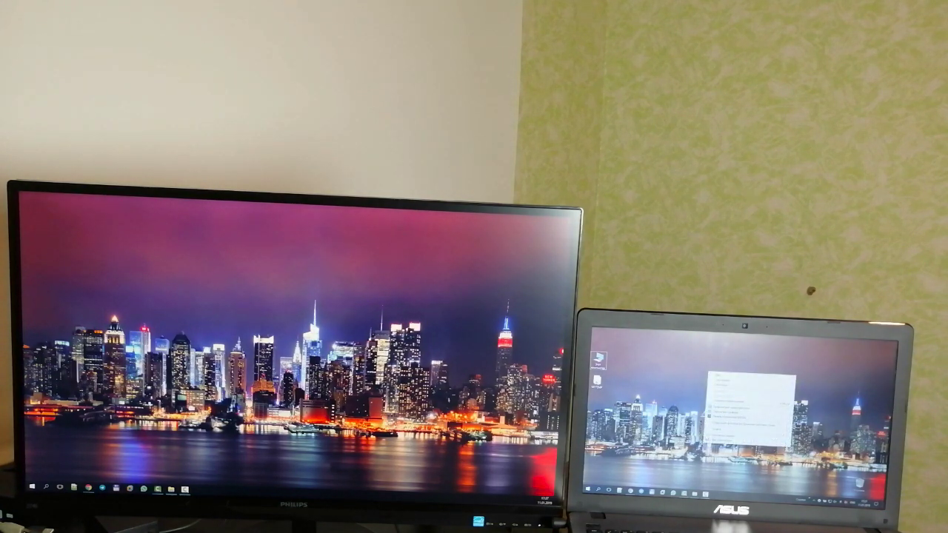
click(741, 414)
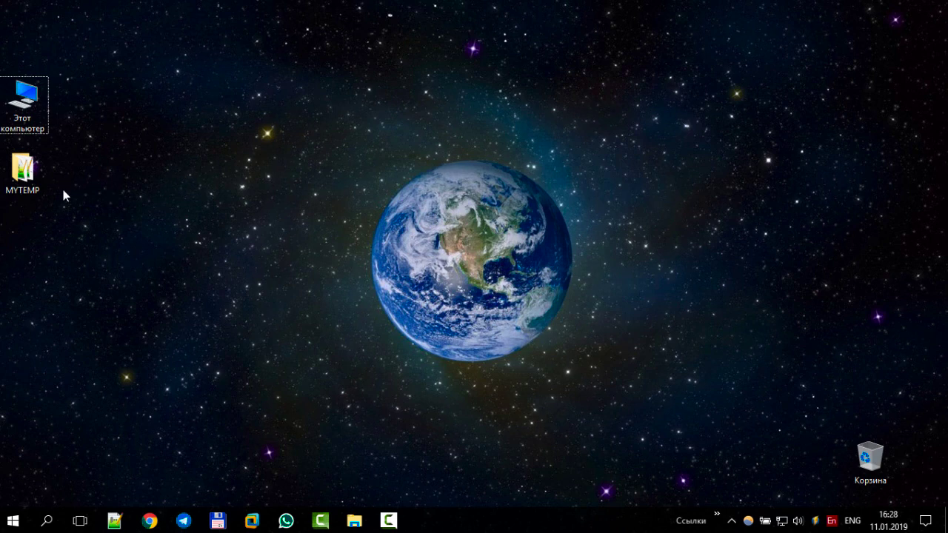
- Browse to the Web folder inside the Windows folder on drive C
double_click(22, 170)
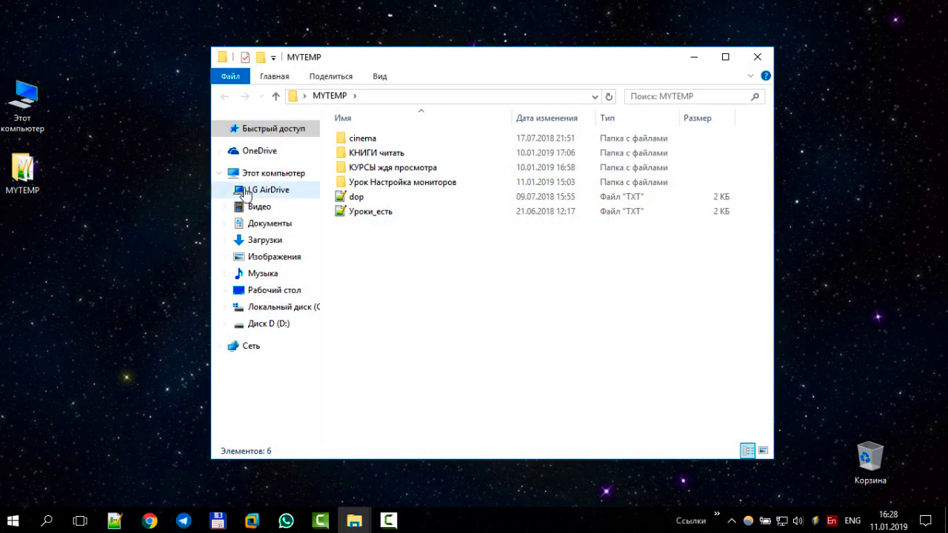
click(287, 308)
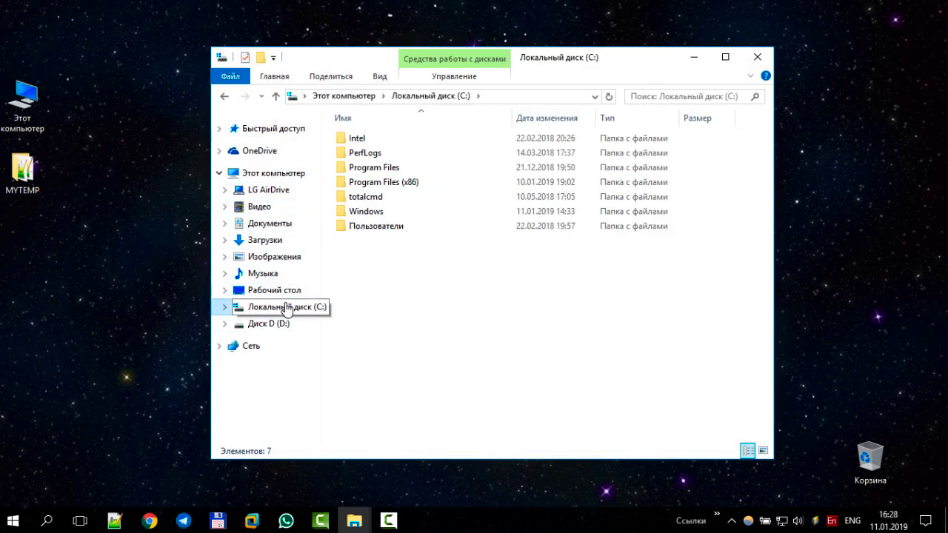
double_click(353, 214)
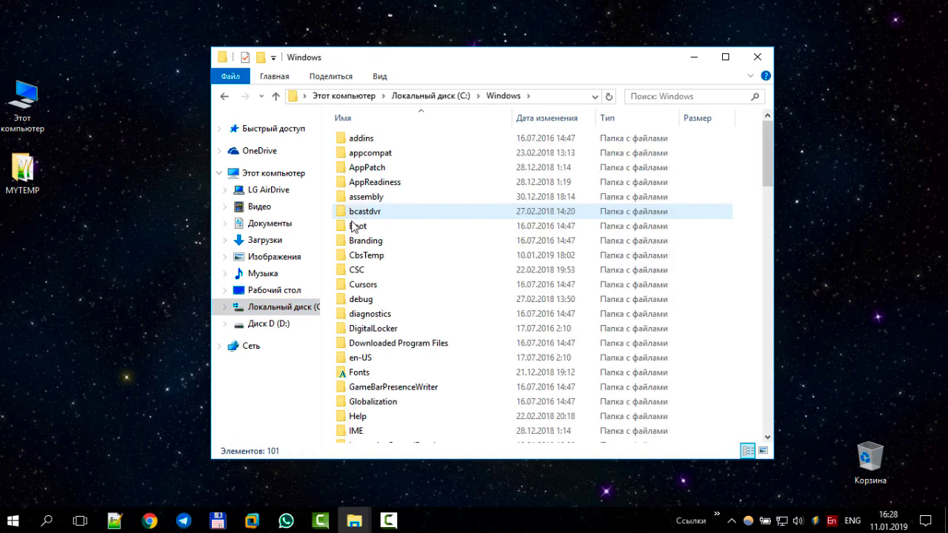
scroll(349, 334, down, 13)
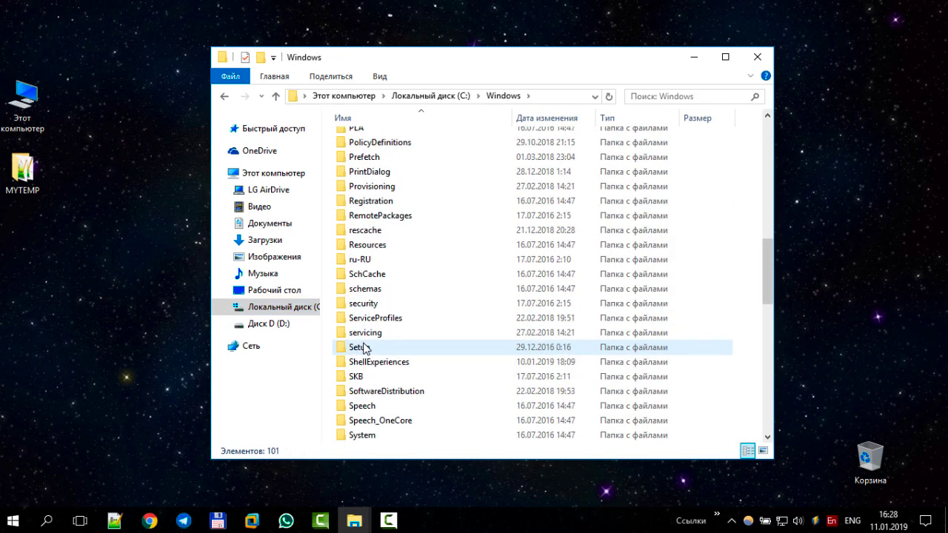
scroll(362, 348, down, 7)
double_click(363, 315)
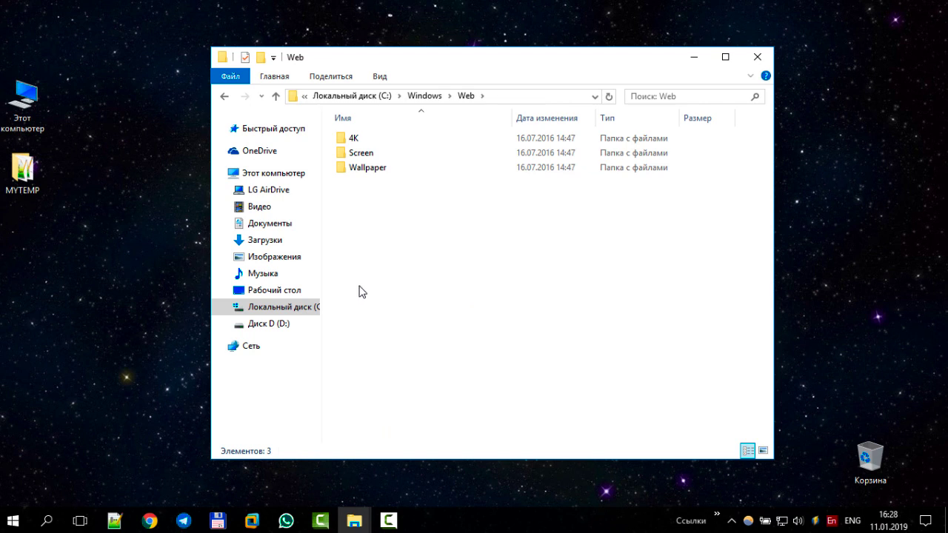
- Open the Windows wallpaper subfolder inside the Web folder's 4K folder and look through its images
double_click(357, 139)
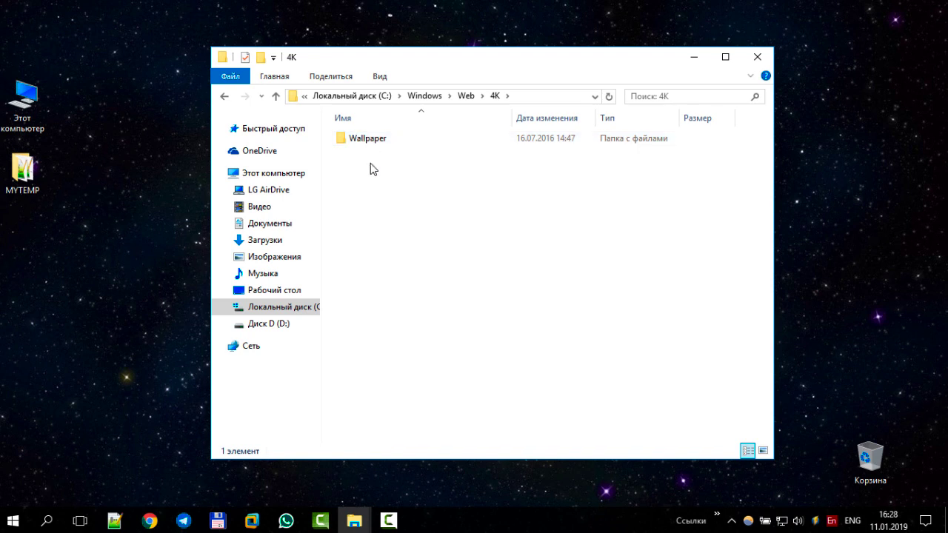
double_click(343, 141)
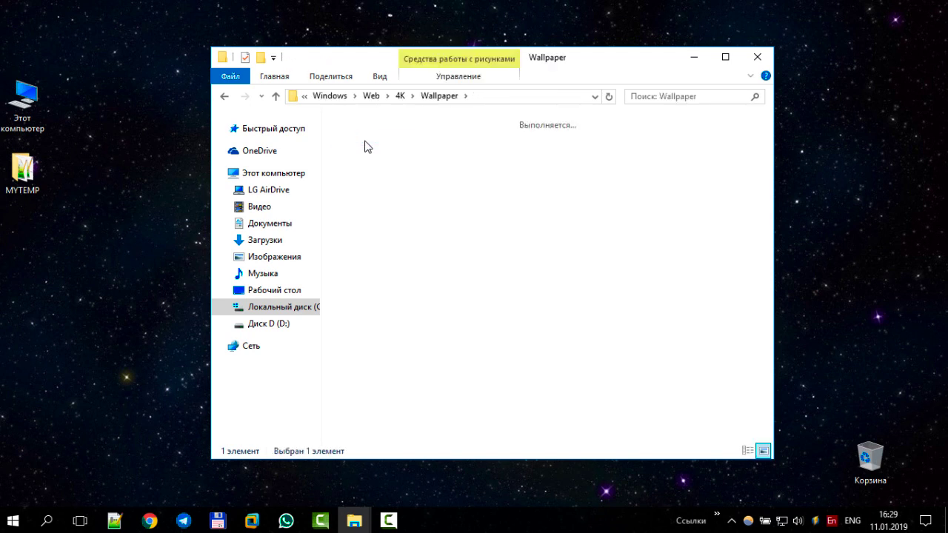
double_click(367, 148)
click(459, 157)
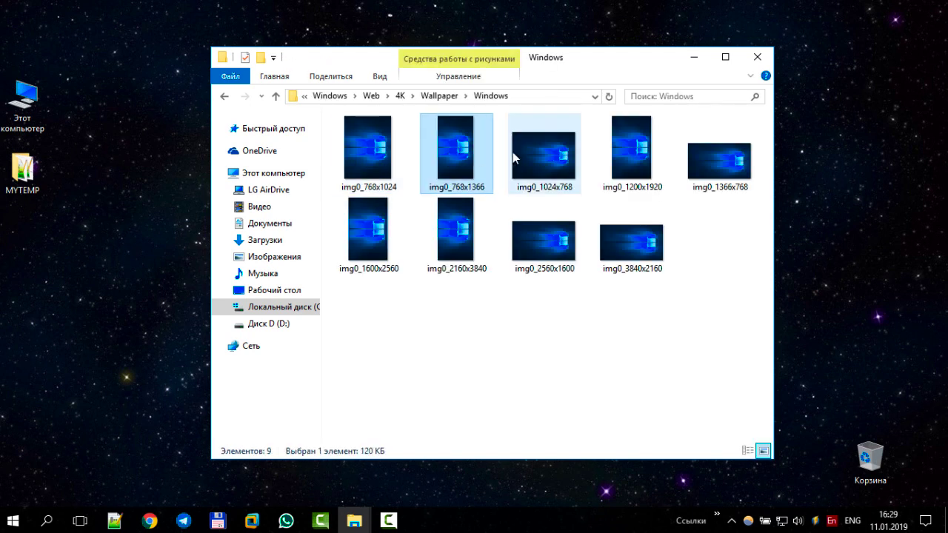
click(518, 159)
click(637, 162)
click(714, 166)
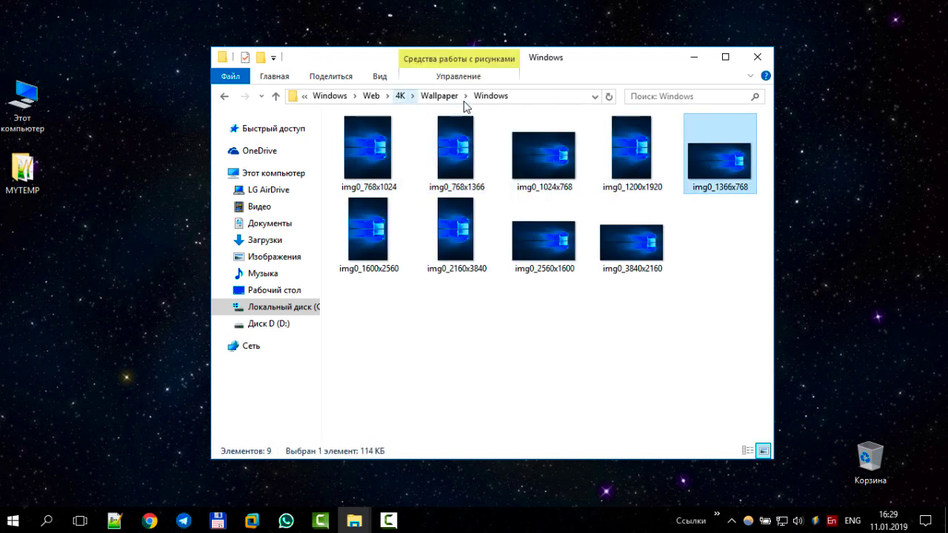
- Go back to the Web folder, open its Screen subfolder and look through the images there
click(371, 97)
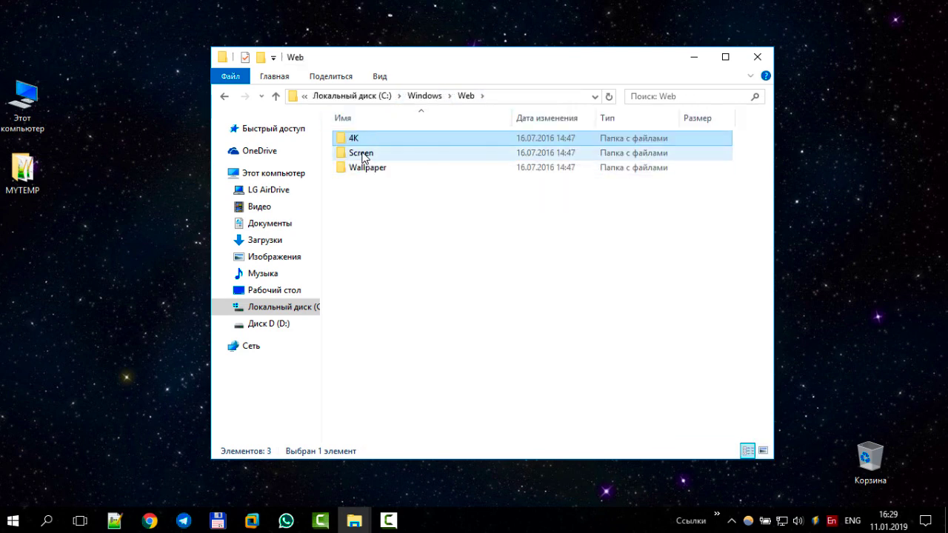
double_click(363, 154)
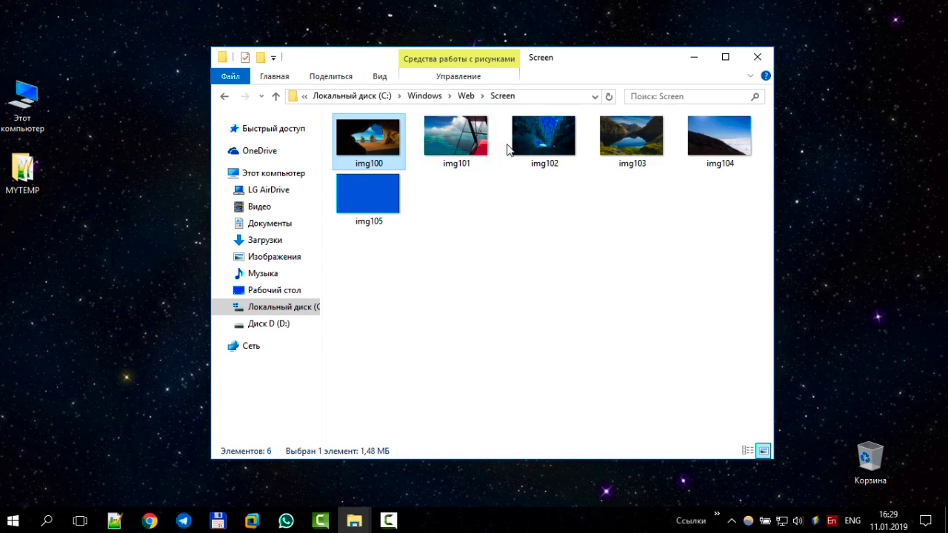
click(477, 146)
click(529, 143)
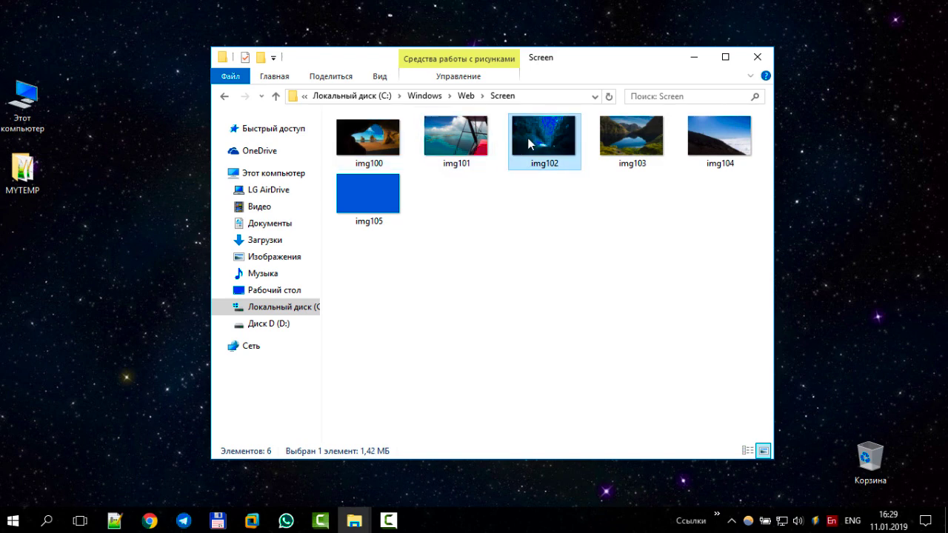
click(612, 140)
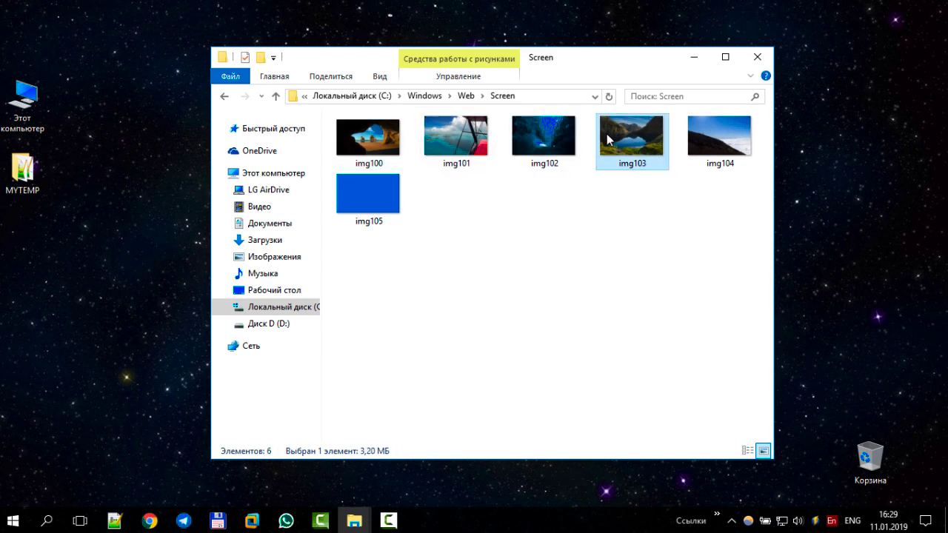
click(366, 136)
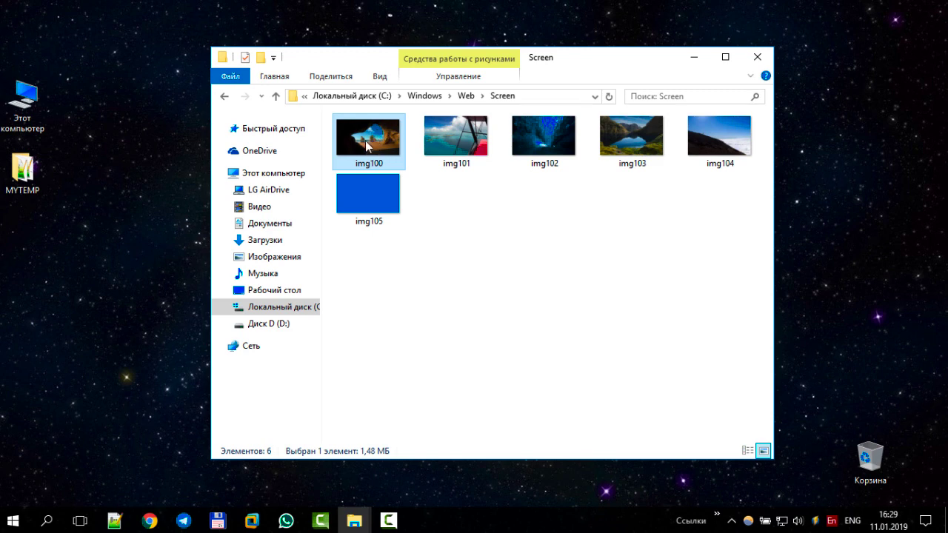
- Look through the images in the Windows, Windows 10 and Цветы subfolders of the Web folder's Wallpaper folder
click(466, 96)
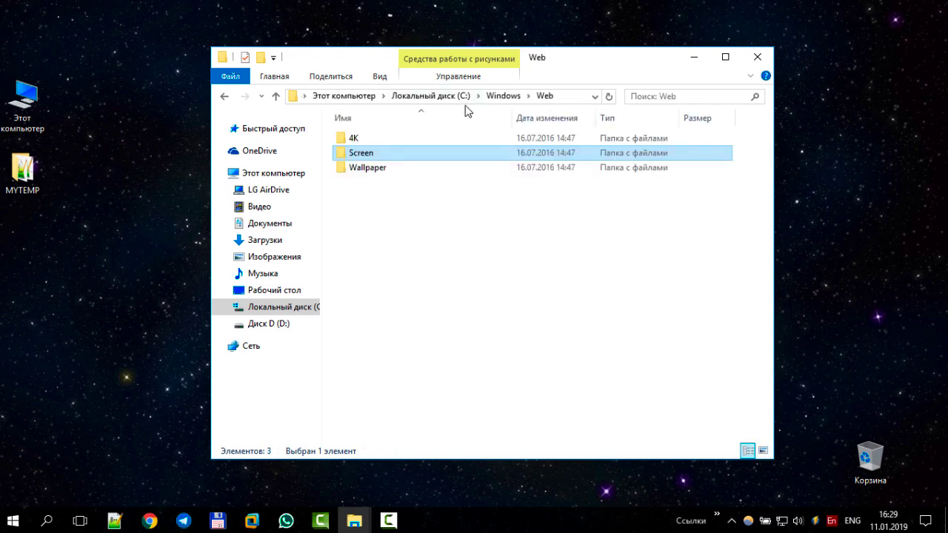
click(384, 171)
double_click(385, 169)
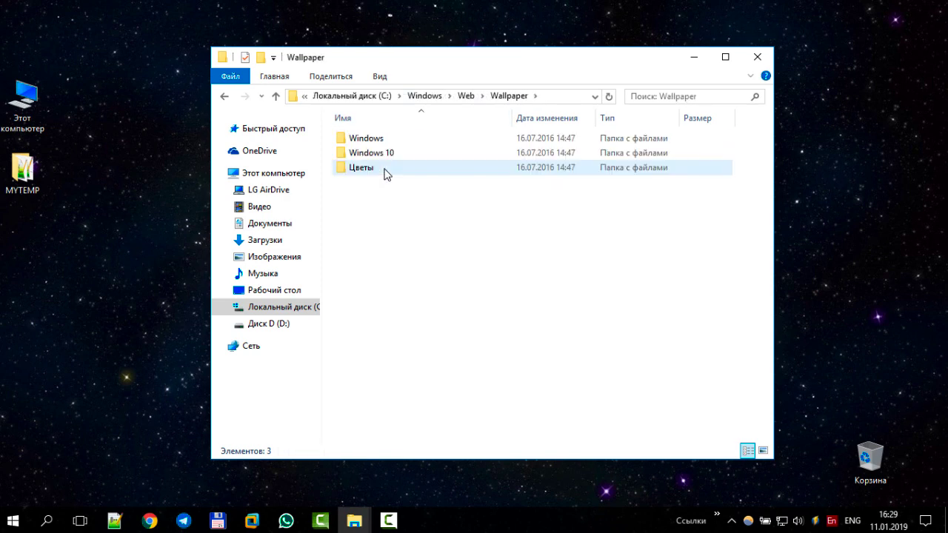
key(alt+Left)
double_click(382, 169)
double_click(388, 137)
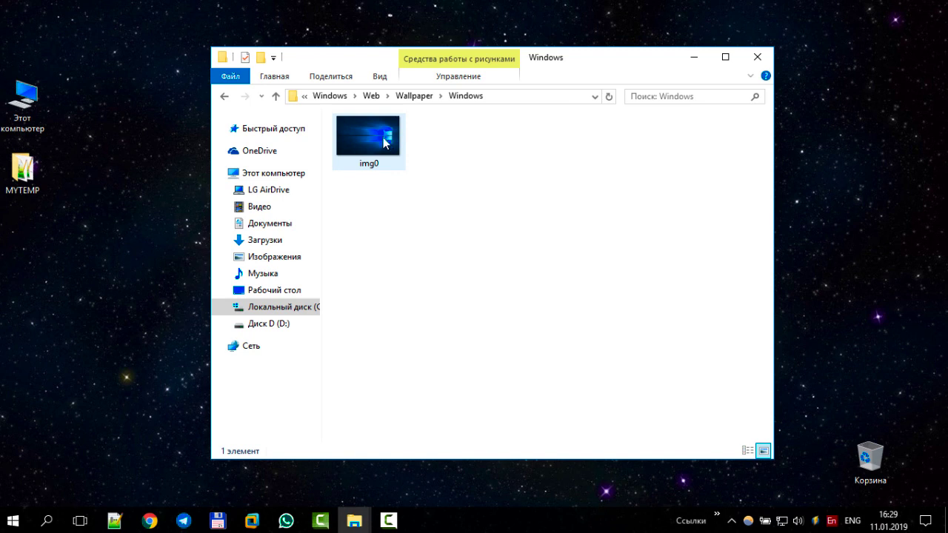
click(412, 96)
double_click(396, 152)
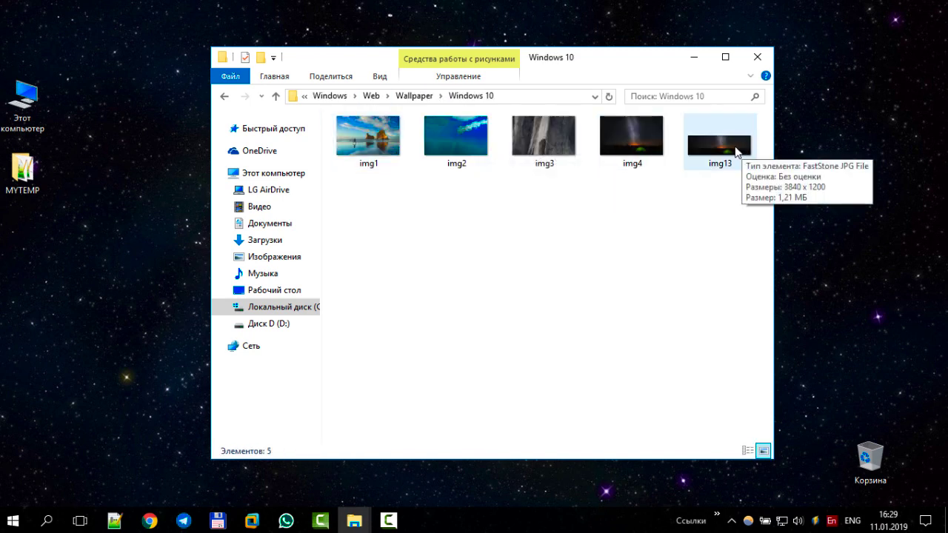
click(423, 98)
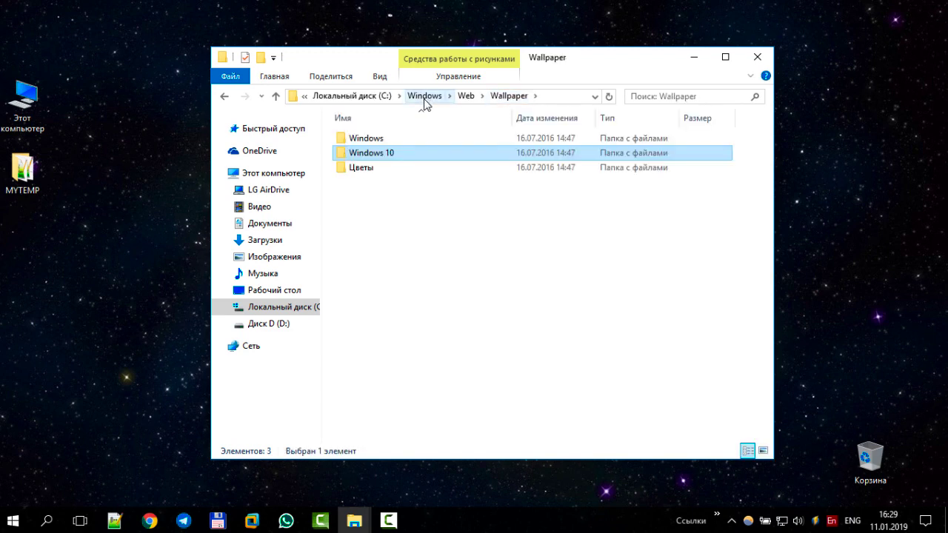
double_click(379, 169)
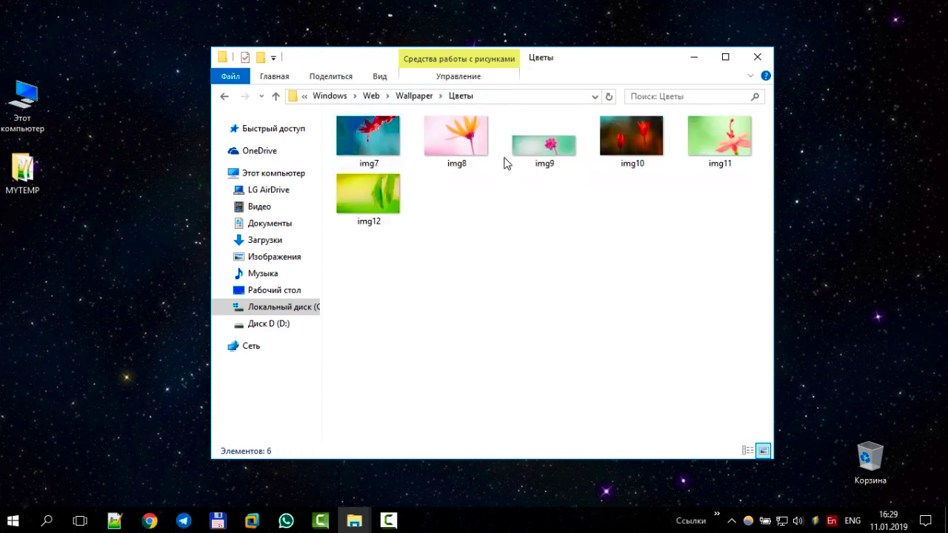
- Return to the Web folder, show its full path as editable text, and close the folder window
click(375, 98)
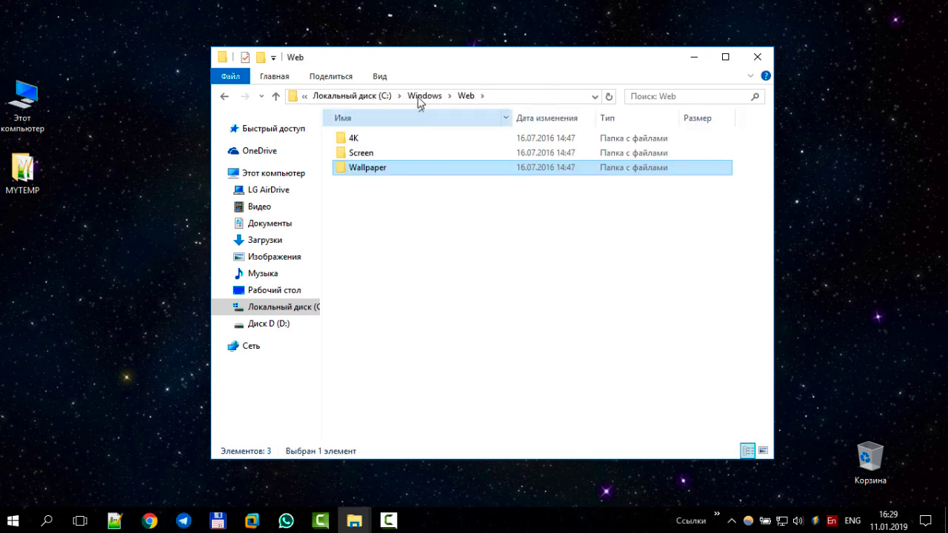
click(528, 94)
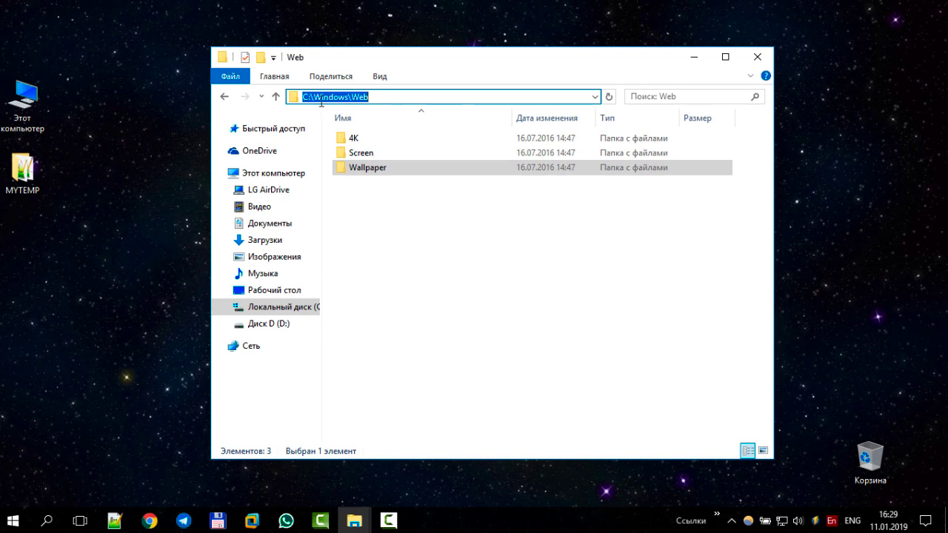
click(381, 97)
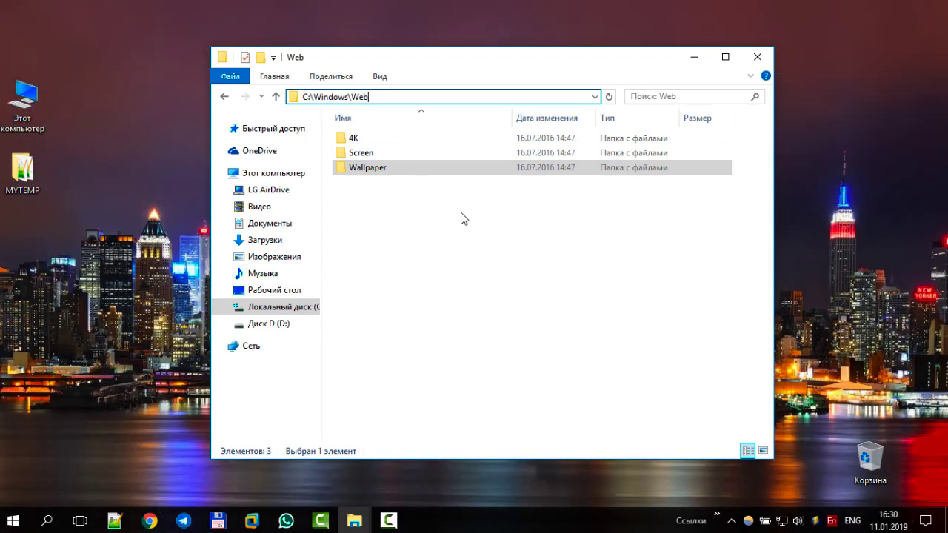
click(757, 57)
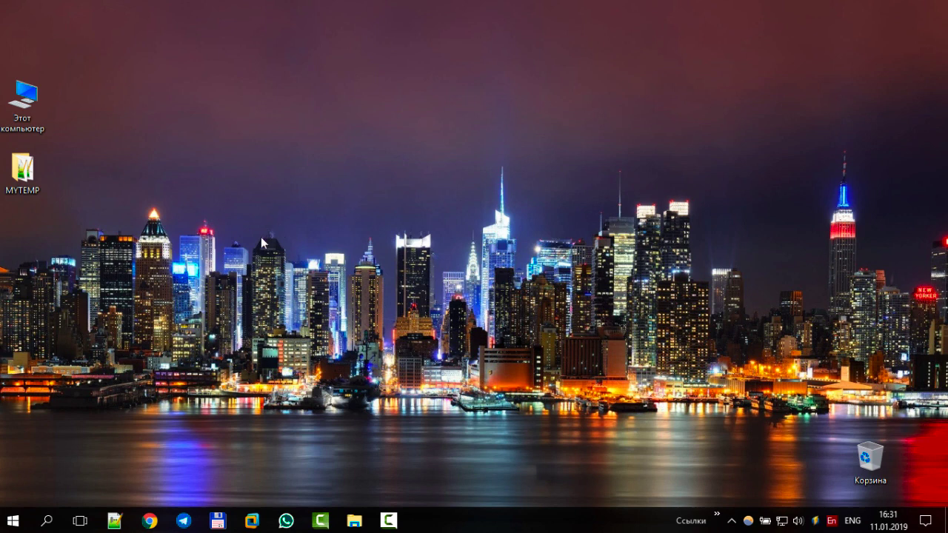
- Find the Control Panel with the search text "панель" and open its Персонализация page under Оформление и персонализация
click(46, 520)
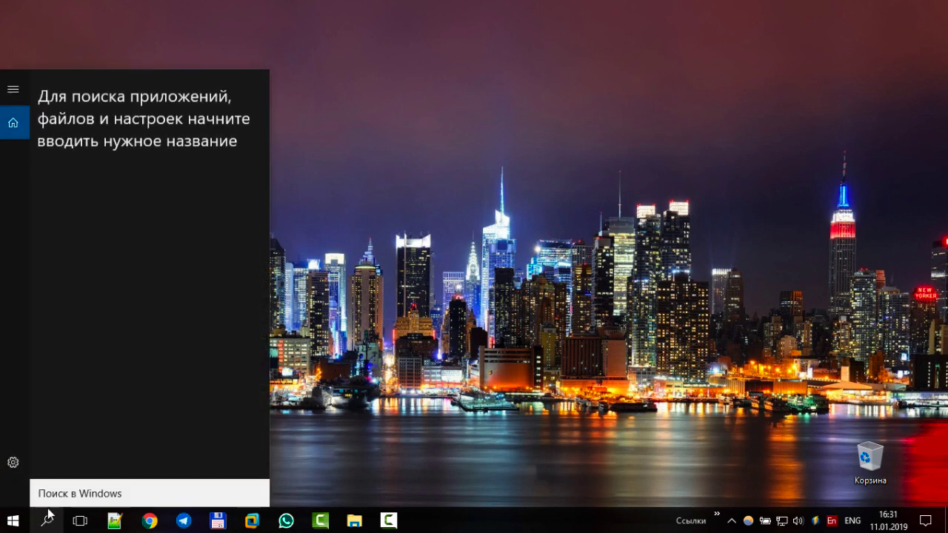
text(панель)
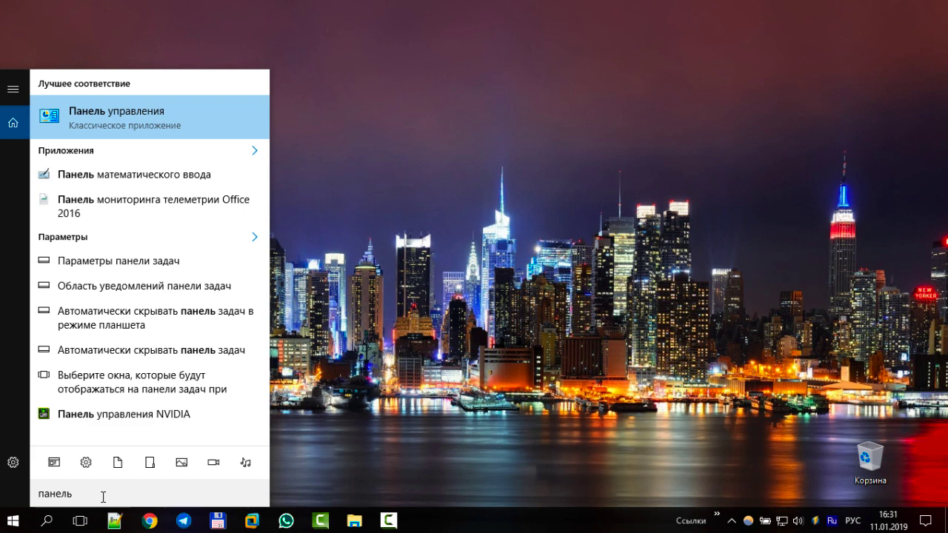
key(Return)
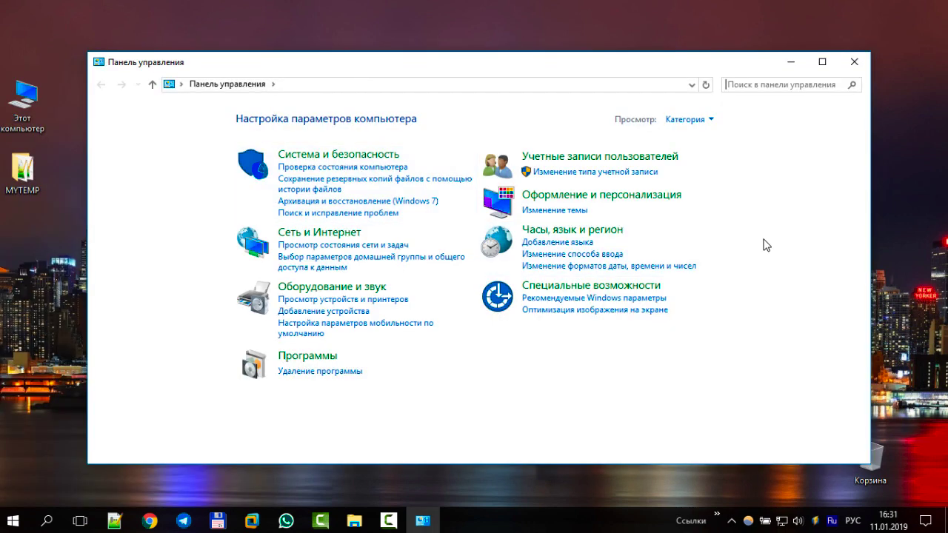
click(543, 197)
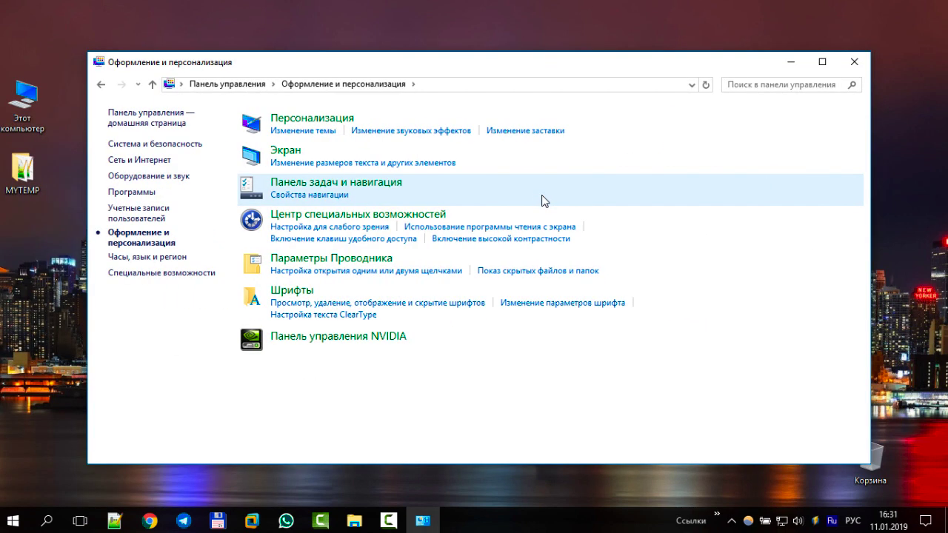
click(332, 126)
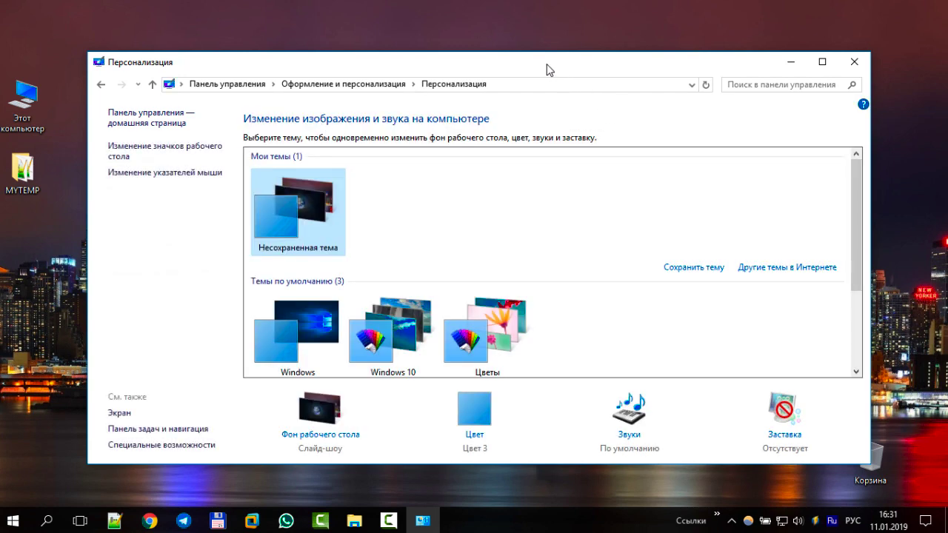
drag(548, 70, 511, 28)
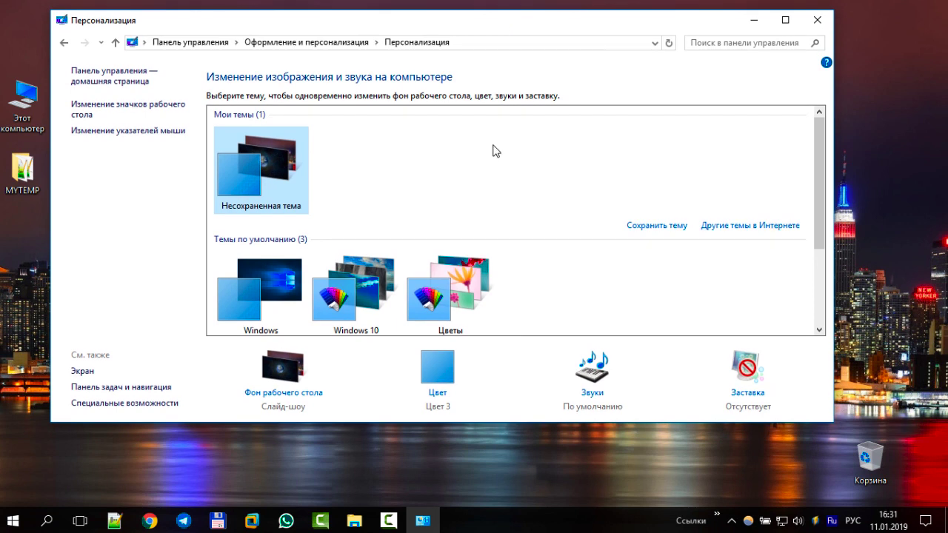
- Run "control /name Microsoft.Personalization /page pageWallpaper" to open the desktop background selection page
key(super+r)
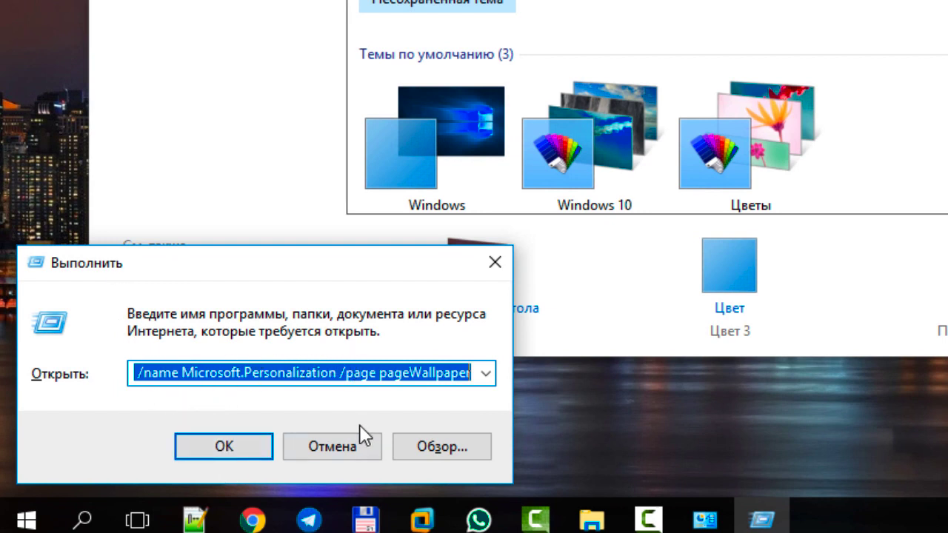
click(259, 373)
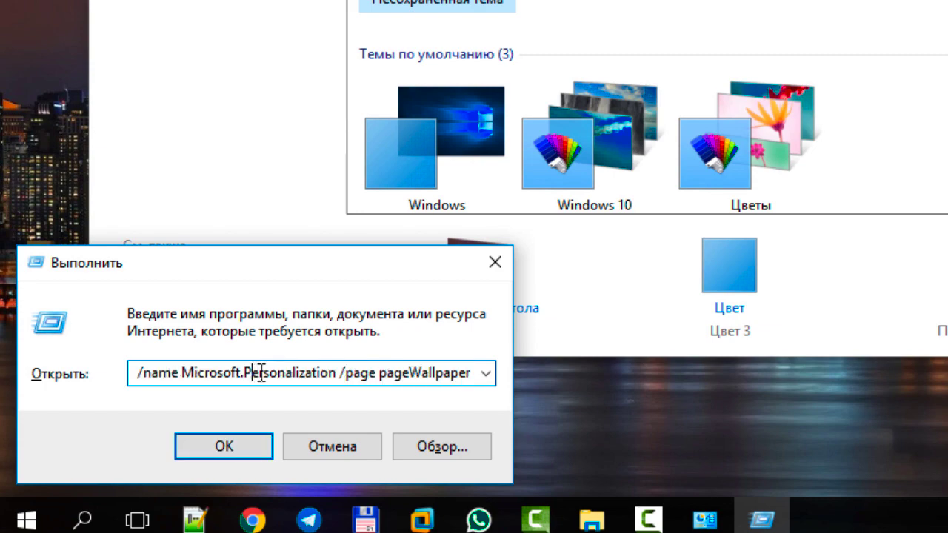
click(468, 374)
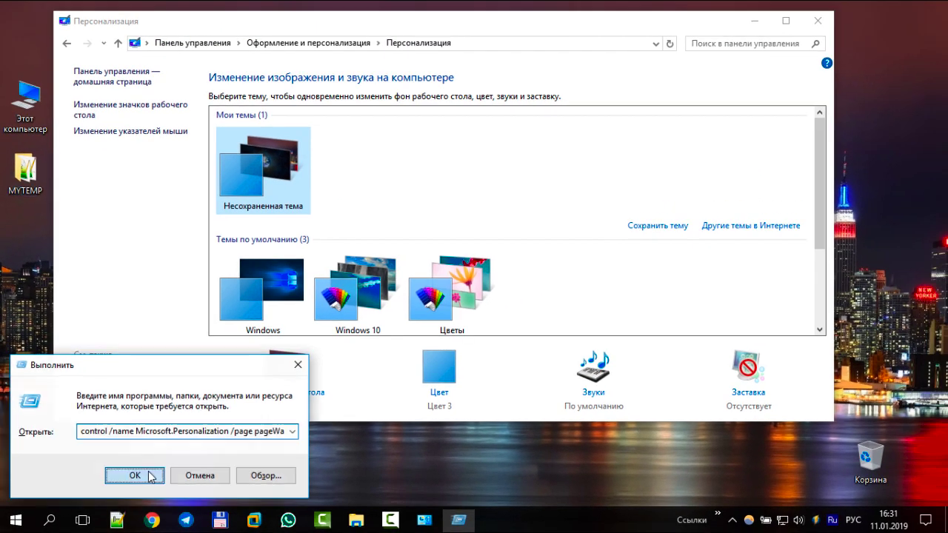
click(252, 443)
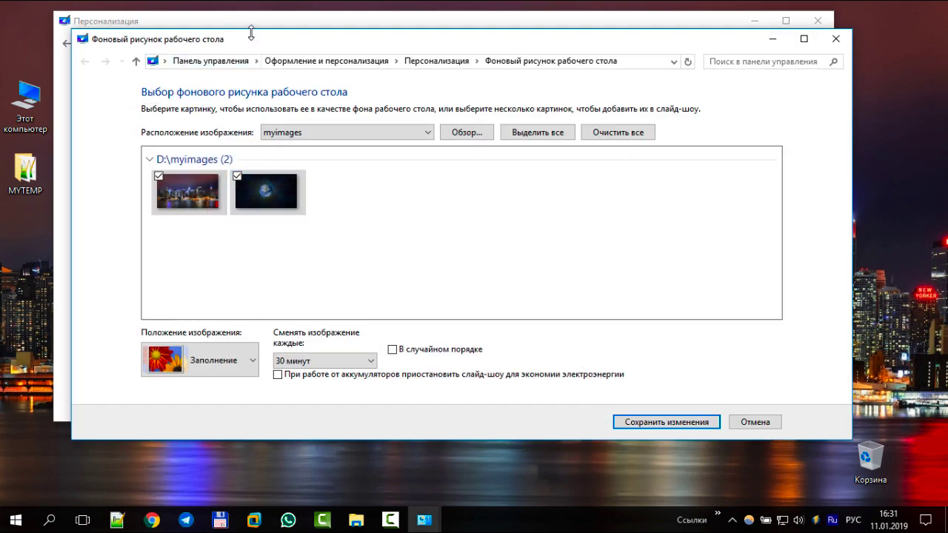
- Move the desktop background and Персонализация windows apart and bring each to the front in turn to compare them
drag(251, 34, 198, 92)
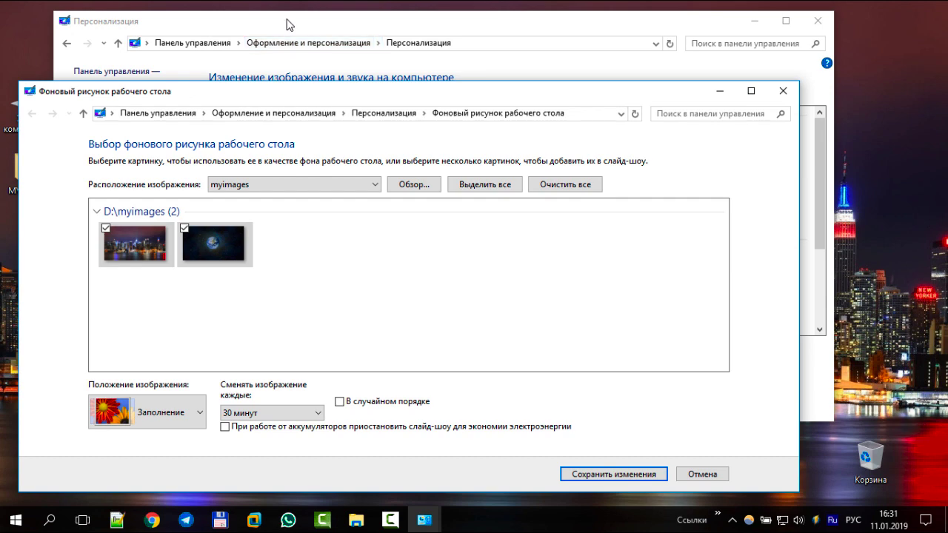
drag(287, 25, 383, 19)
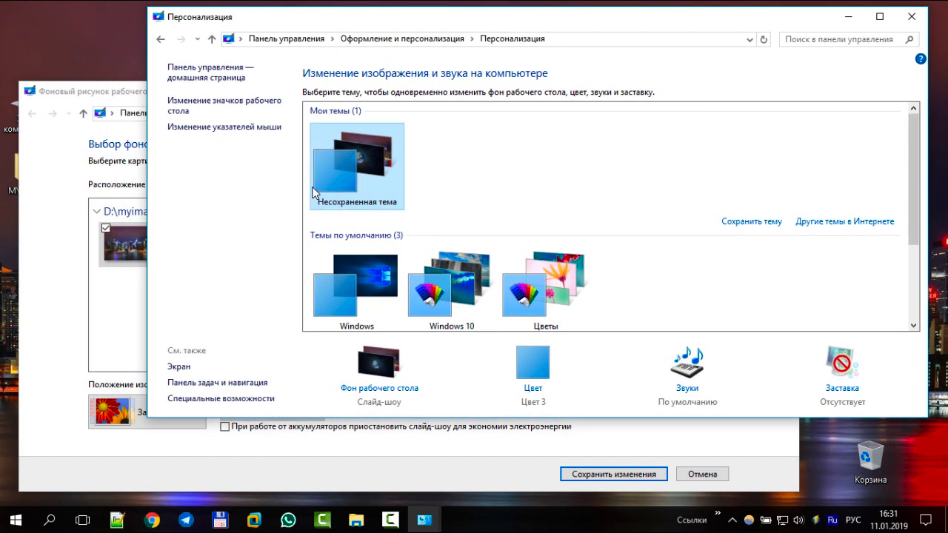
click(123, 151)
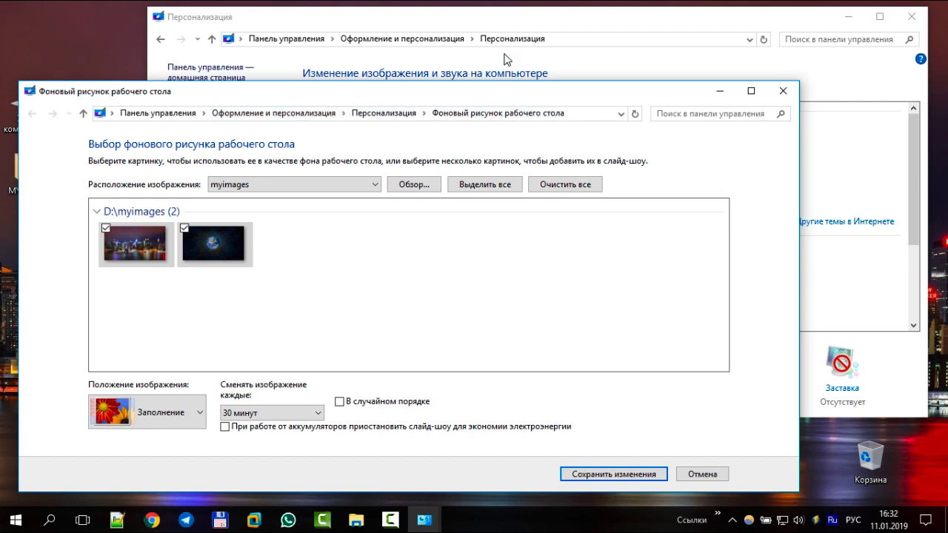
click(486, 24)
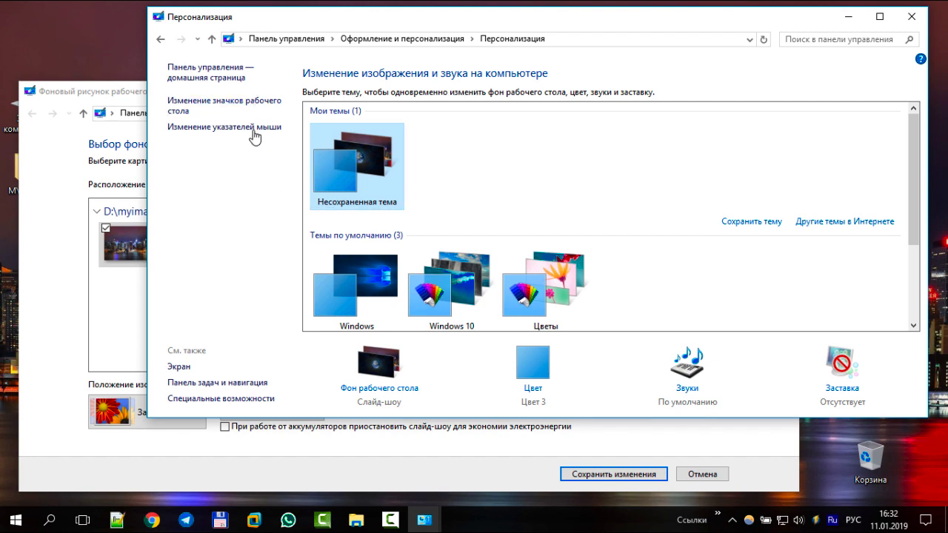
- Close the Персонализация window and set the slideshow on the desktop background page to change the picture every 1 день
click(912, 16)
drag(462, 91, 512, 23)
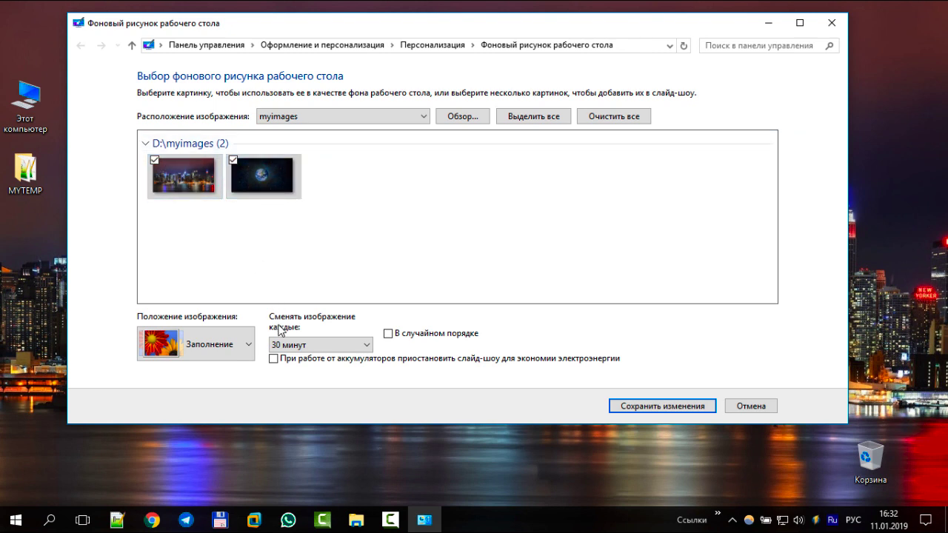
click(336, 352)
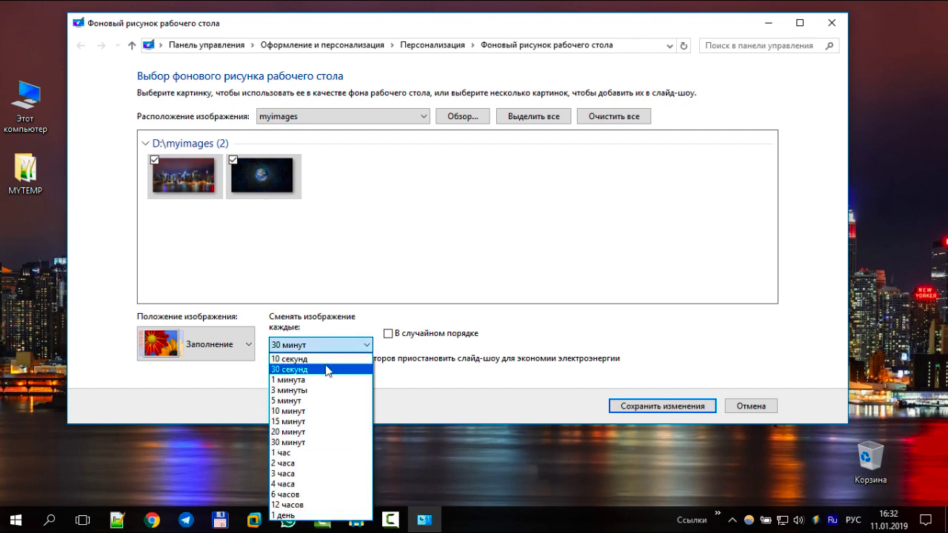
click(346, 514)
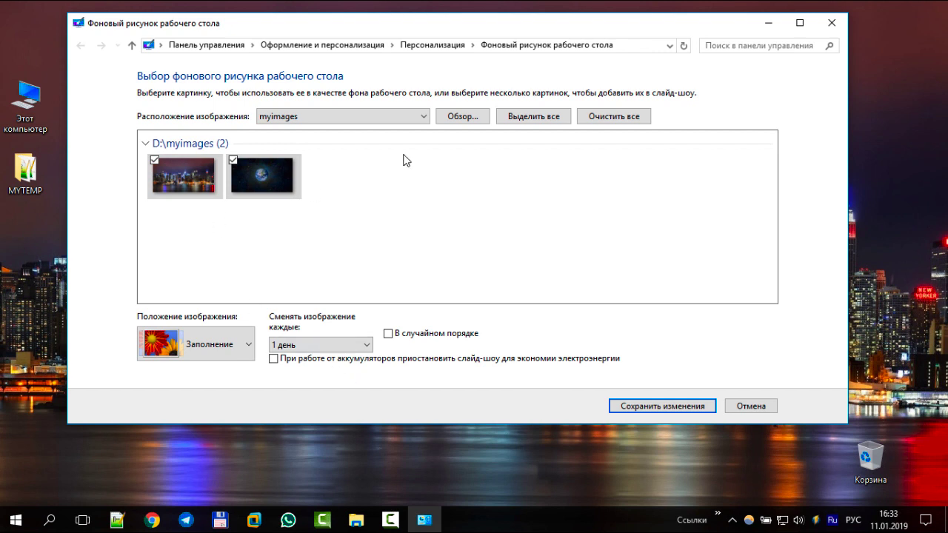
- Choose myimages as the picture location and deselect all of its images
click(422, 115)
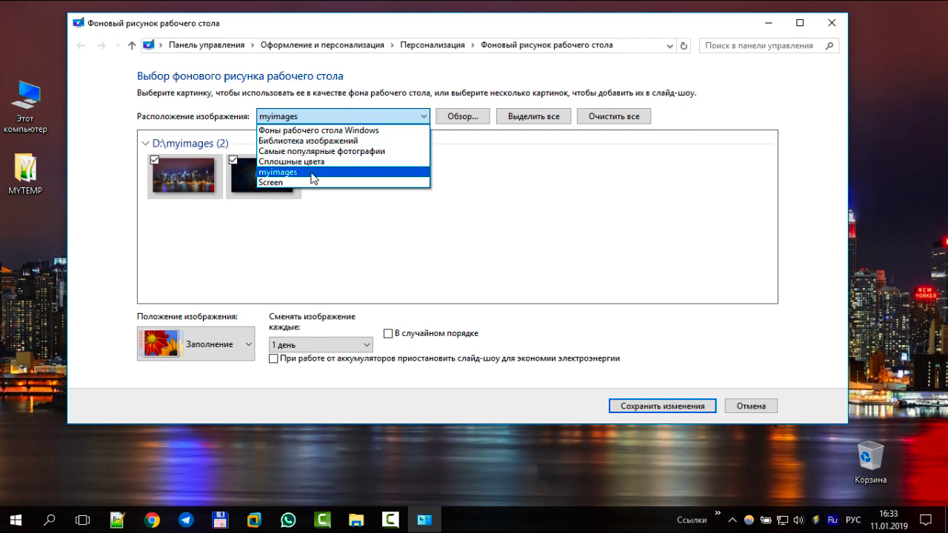
click(313, 172)
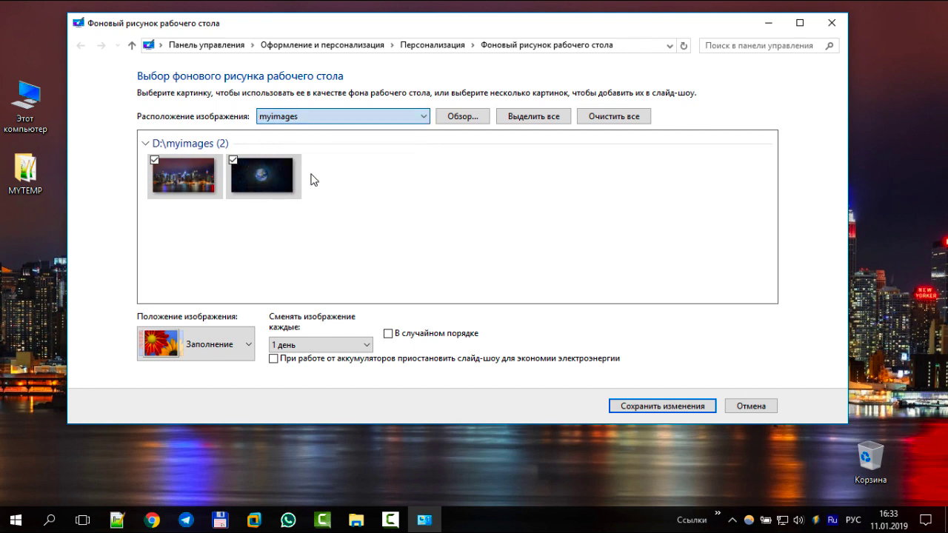
click(628, 120)
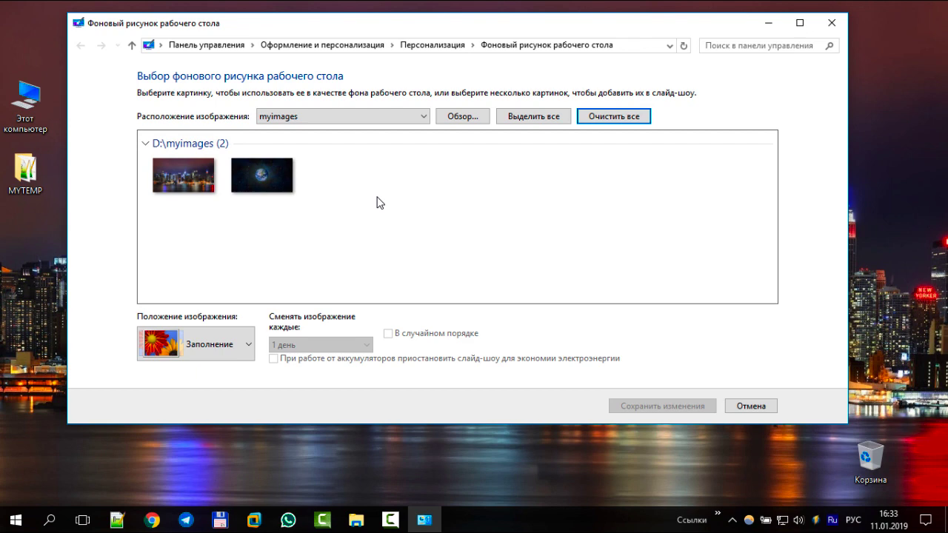
- Set the space wallpaper with the Earth as the background for monitor 1 only
drag(277, 29, 353, 39)
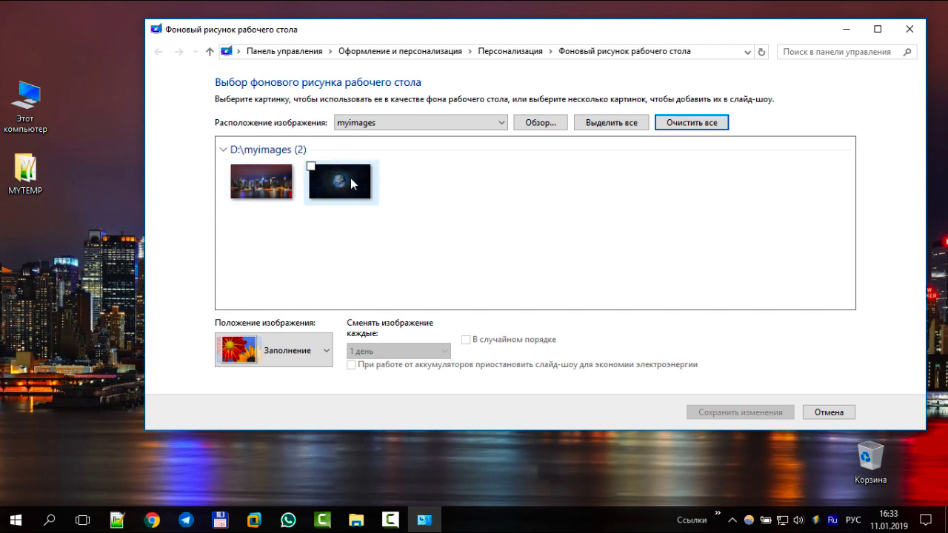
mouse_move(333, 181)
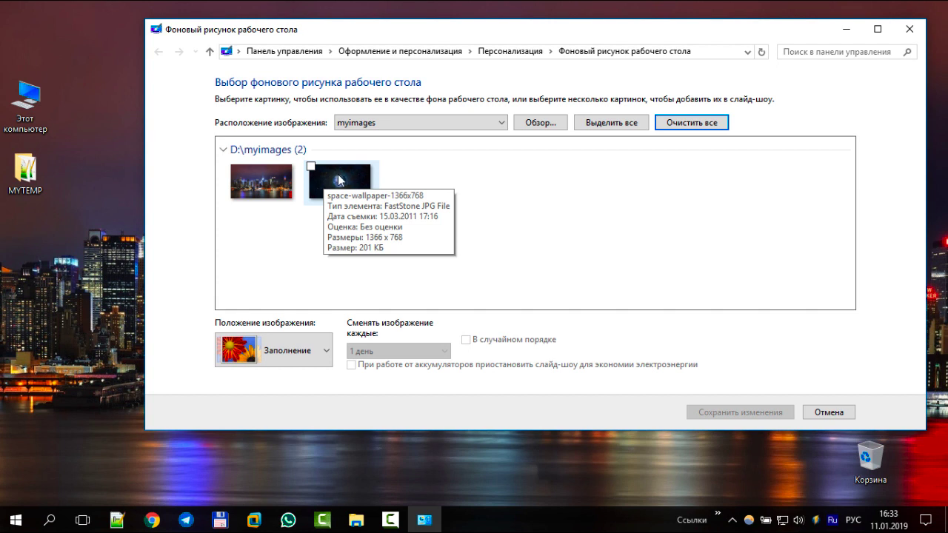
right_click(339, 180)
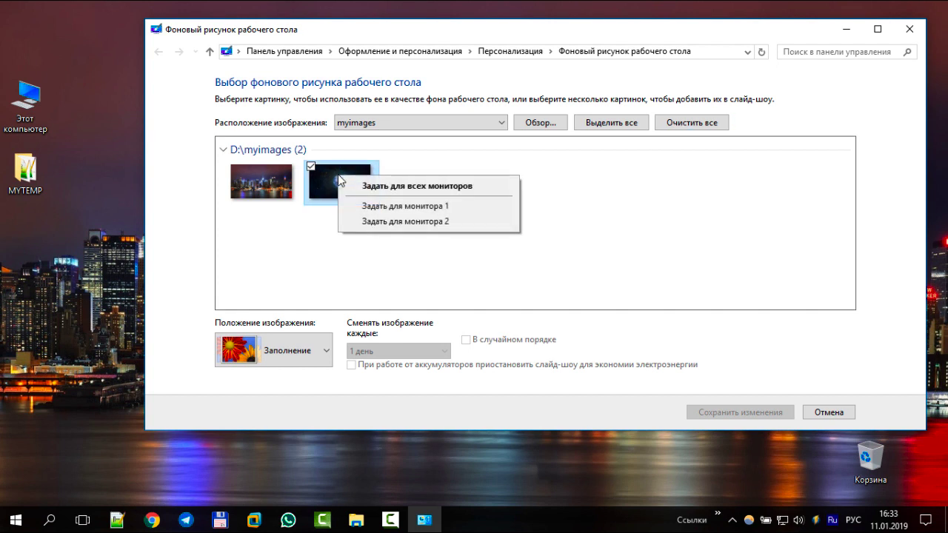
click(356, 206)
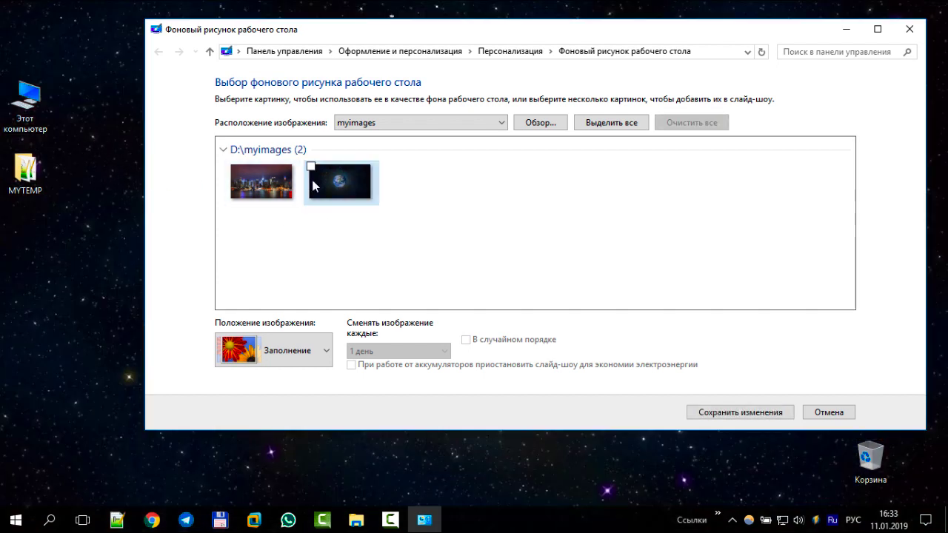
- Set the night city picture as the background for monitor 2 and close the desktop background window
right_click(261, 184)
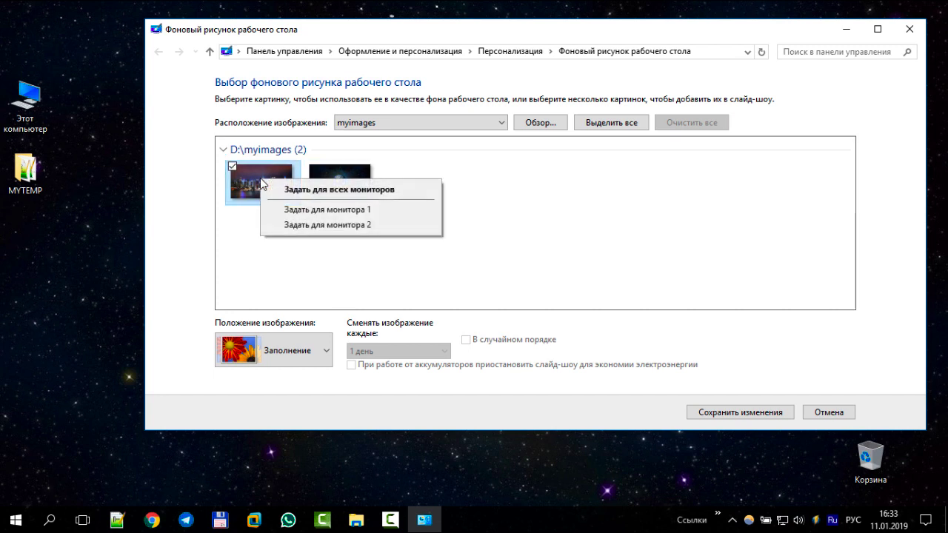
click(286, 226)
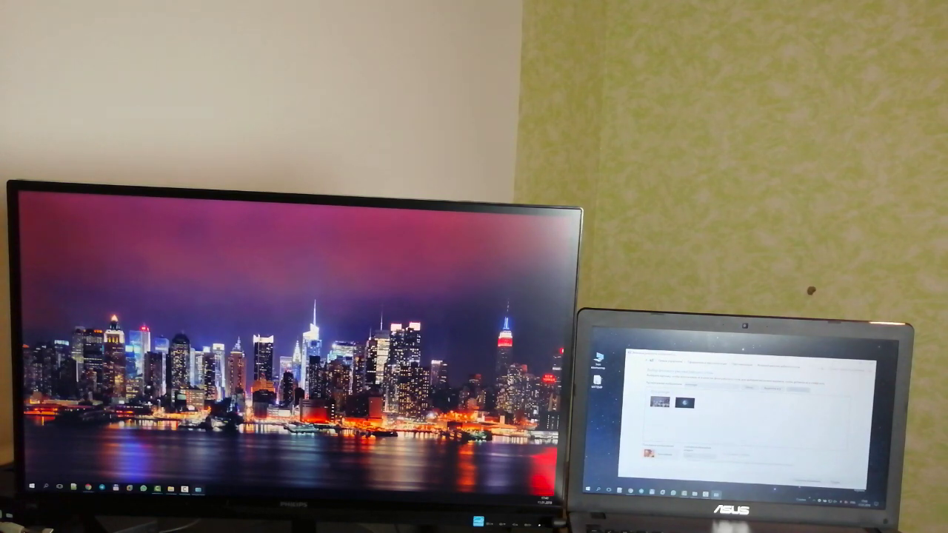
key(alt+F4)
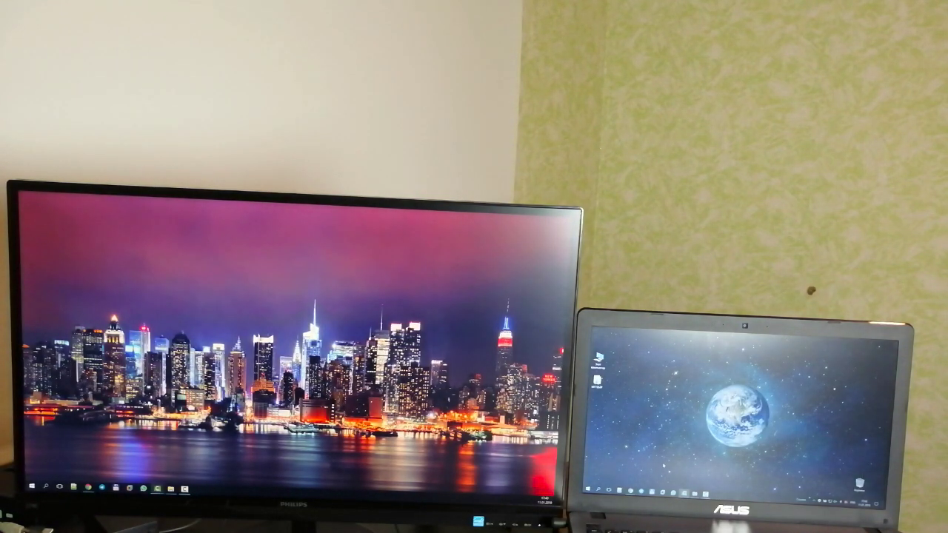